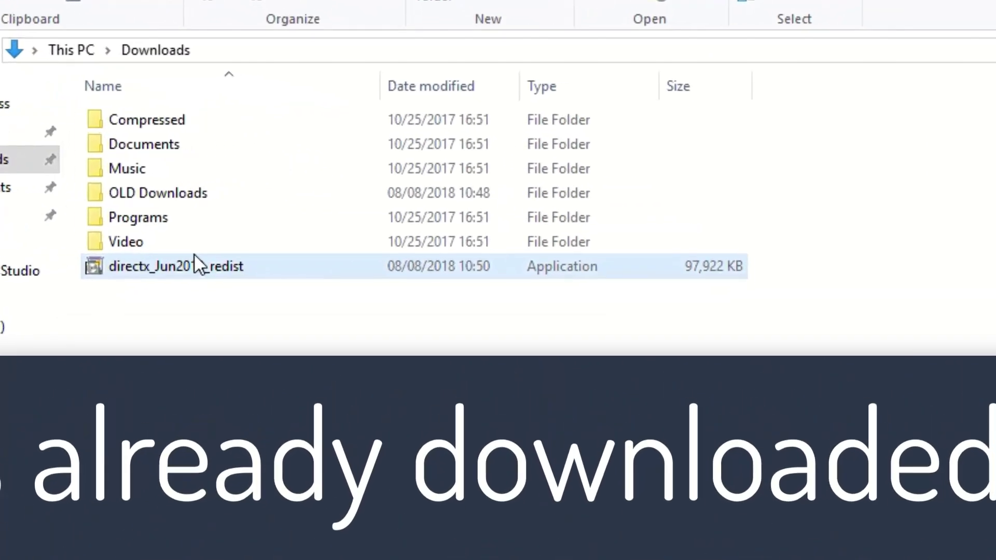
Create a new folder named "directx offline" in the Downloads folder
{"action": "left_click", "coordinate": [206, 269]}
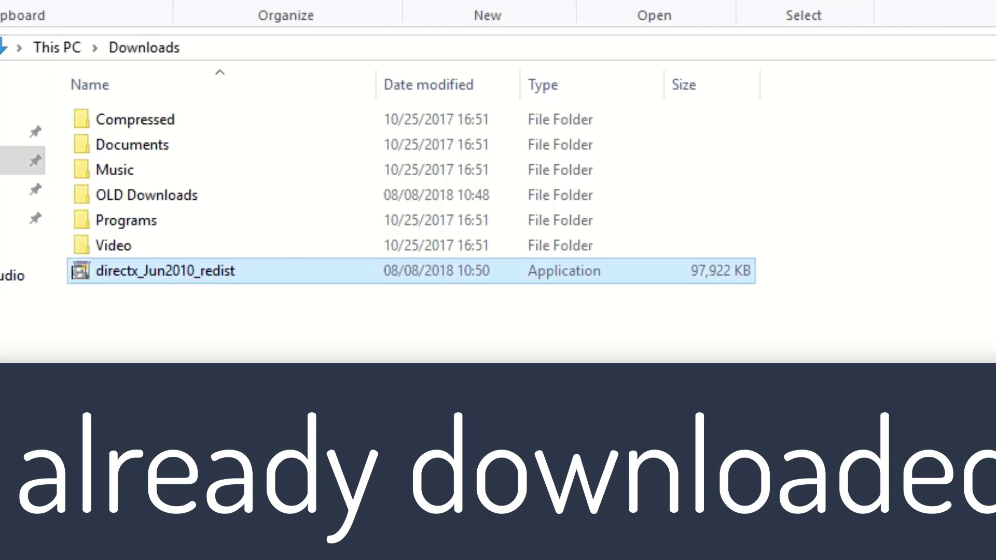
{"action": "key", "text": "ctrl+shift+n"}
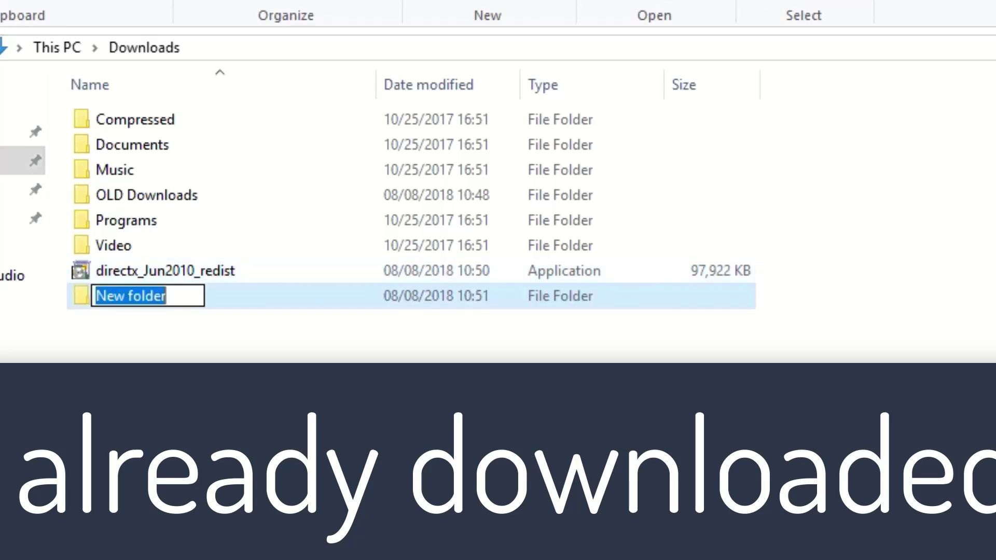
{"action": "type", "text": "direc"}
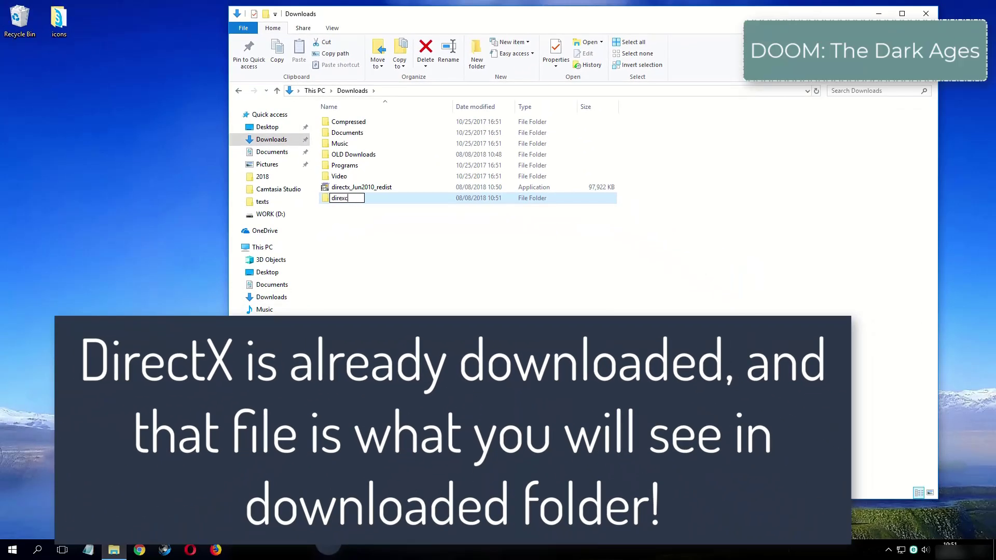
{"action": "type", "text": "tx"}
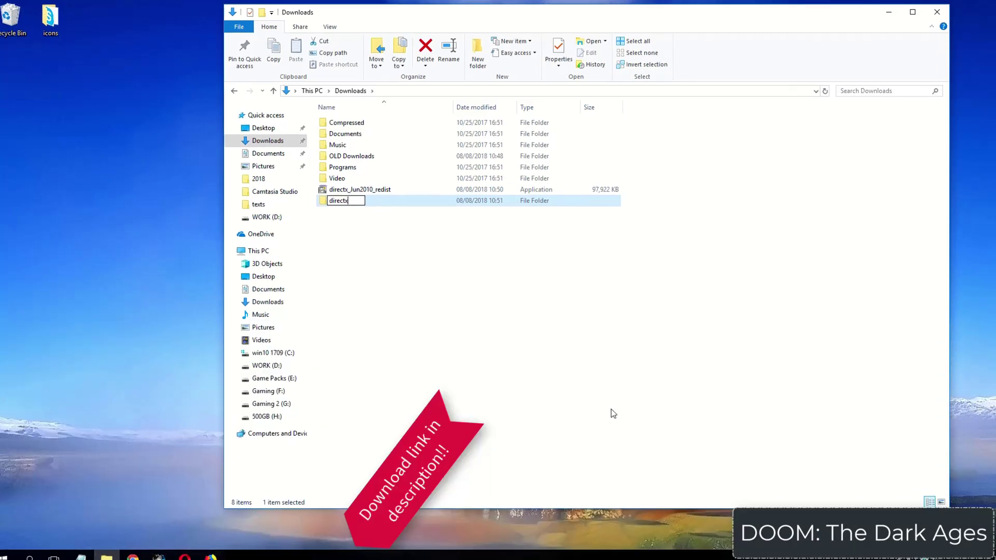
{"action": "type", "text": " offl"}
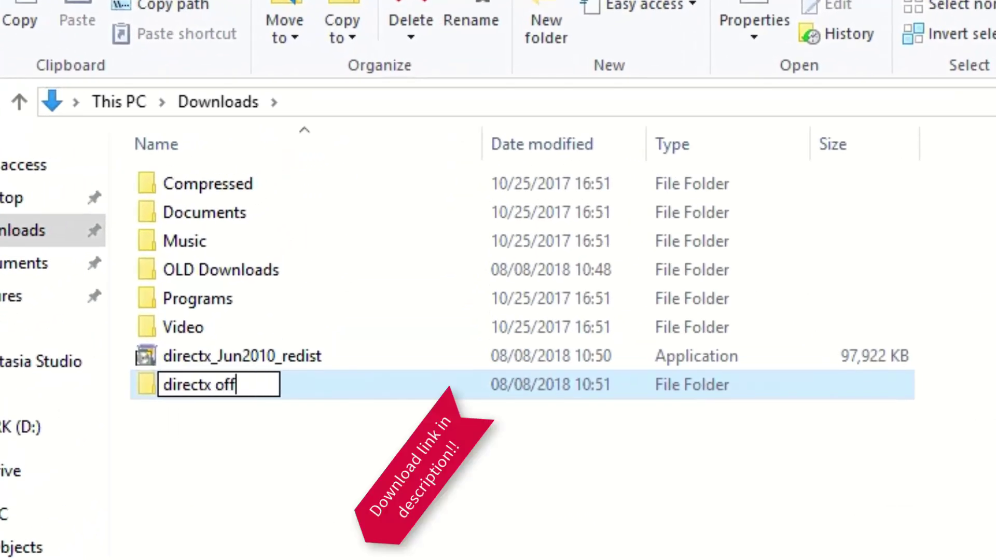
{"action": "type", "text": "ine"}
{"action": "key", "text": "Return"}
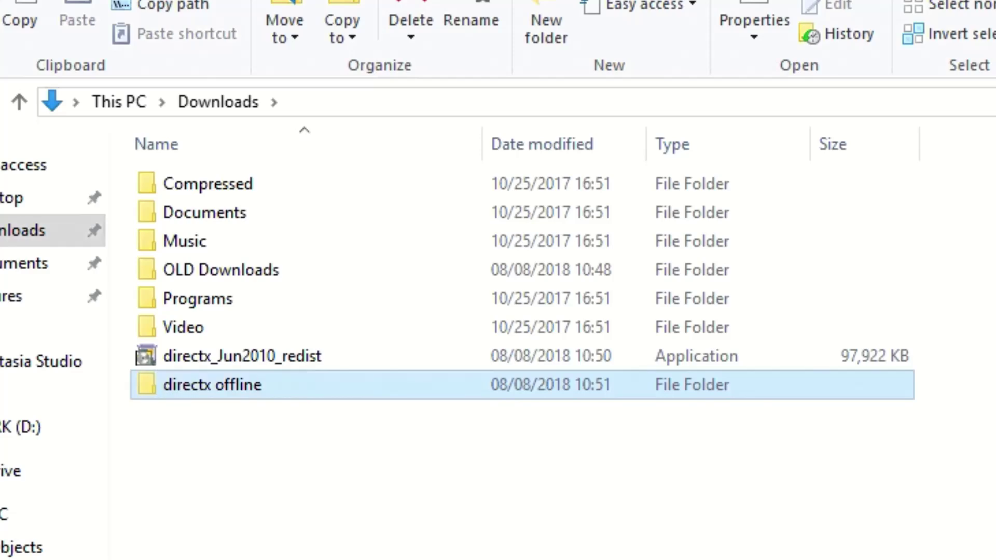
Run directx_Jun2010_redist, accept its license terms and extract the files to the "directx offline" folder in Downloads
{"action": "left_click", "coordinate": [280, 356]}
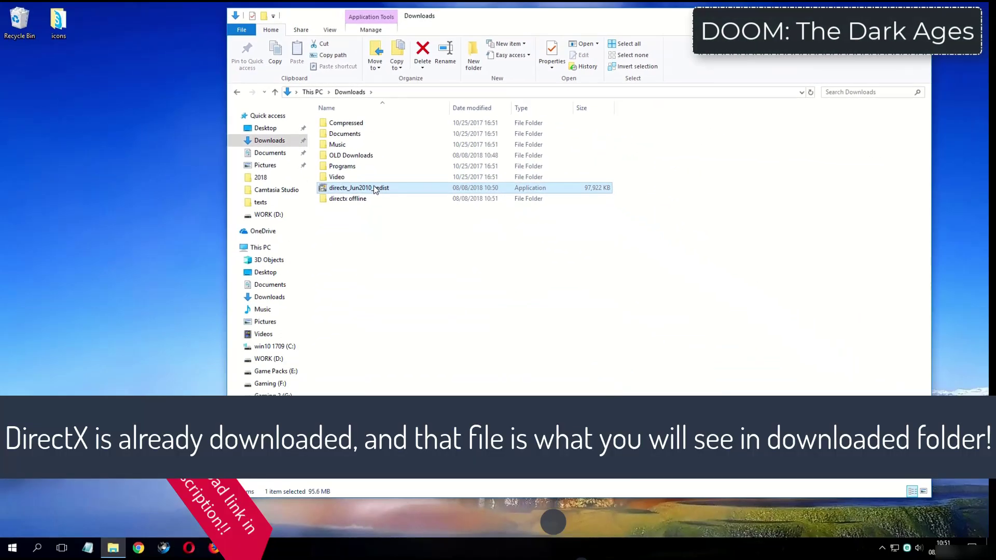
{"action": "double_click", "coordinate": [375, 190]}
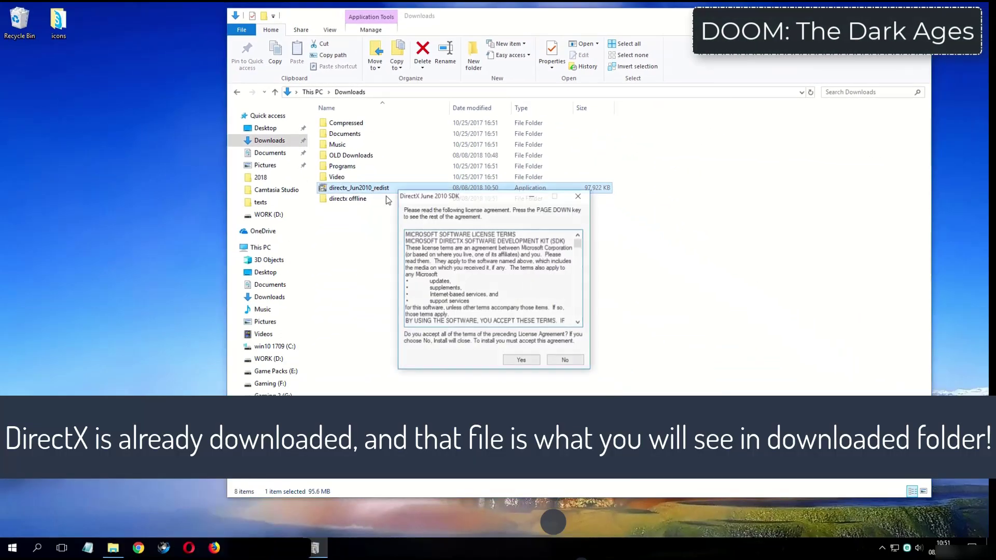
{"action": "left_click", "coordinate": [518, 359]}
{"action": "left_click", "coordinate": [560, 286]}
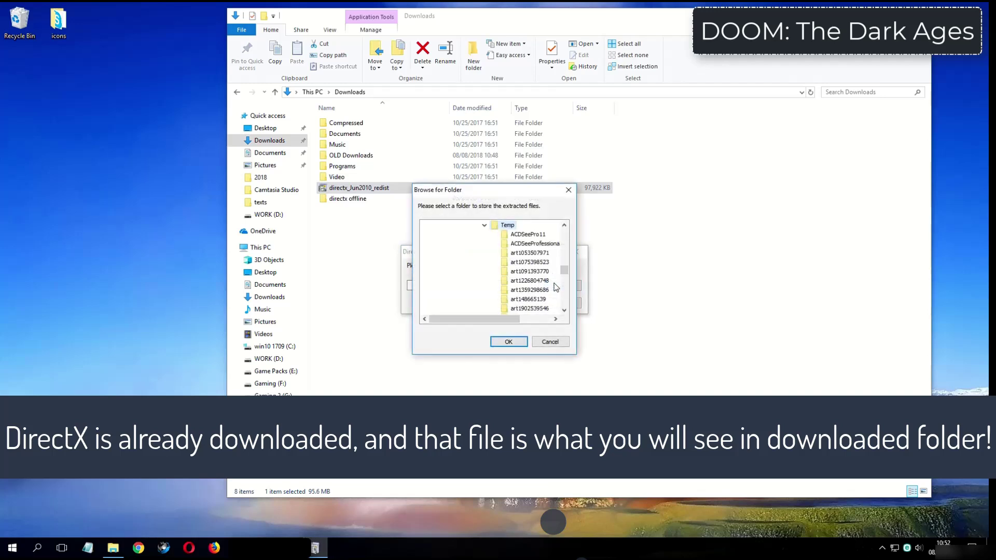
{"action": "scroll", "coordinate": [498, 259], "scroll_direction": "down", "scroll_amount": 6}
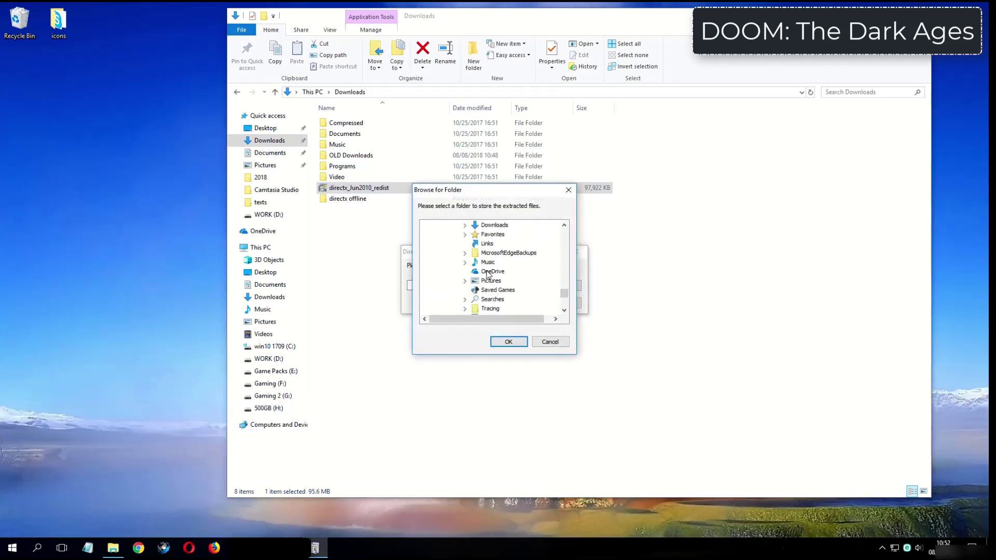
{"action": "double_click", "coordinate": [495, 226]}
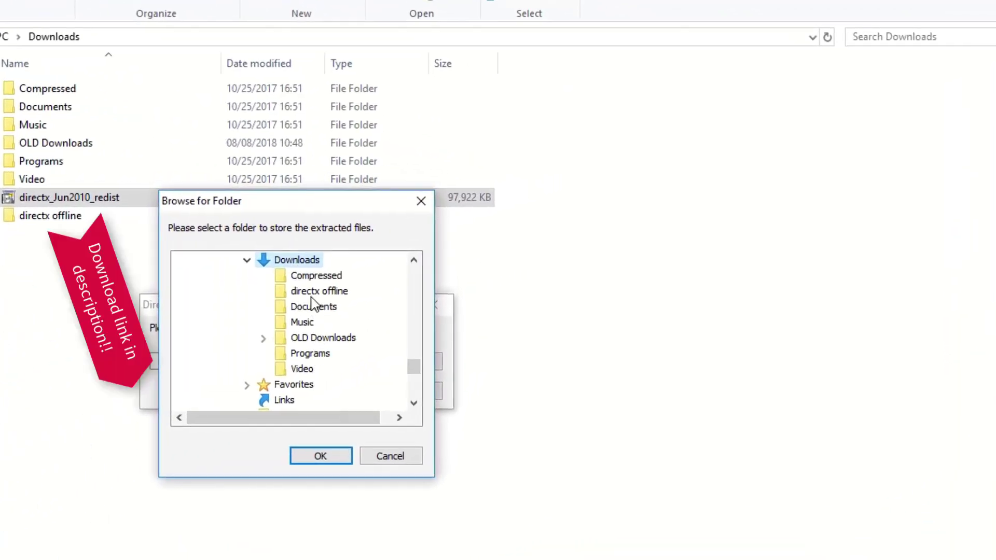
{"action": "left_click", "coordinate": [312, 292]}
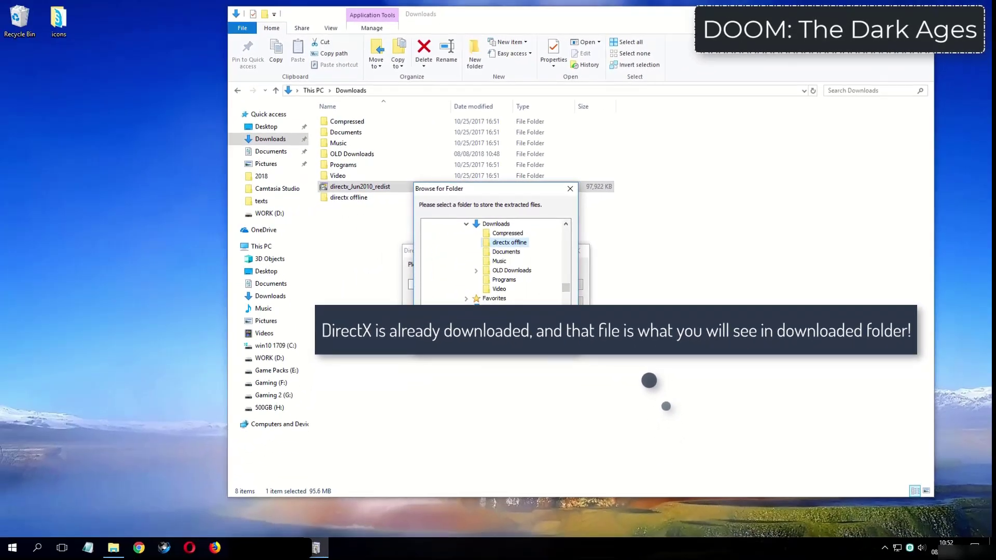
{"action": "left_click", "coordinate": [323, 489]}
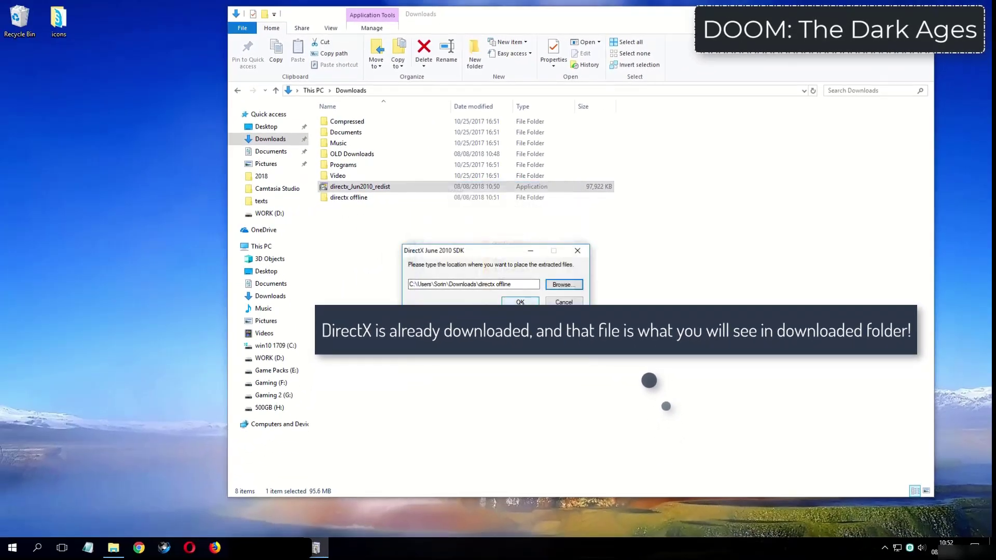
{"action": "left_click", "coordinate": [520, 300]}
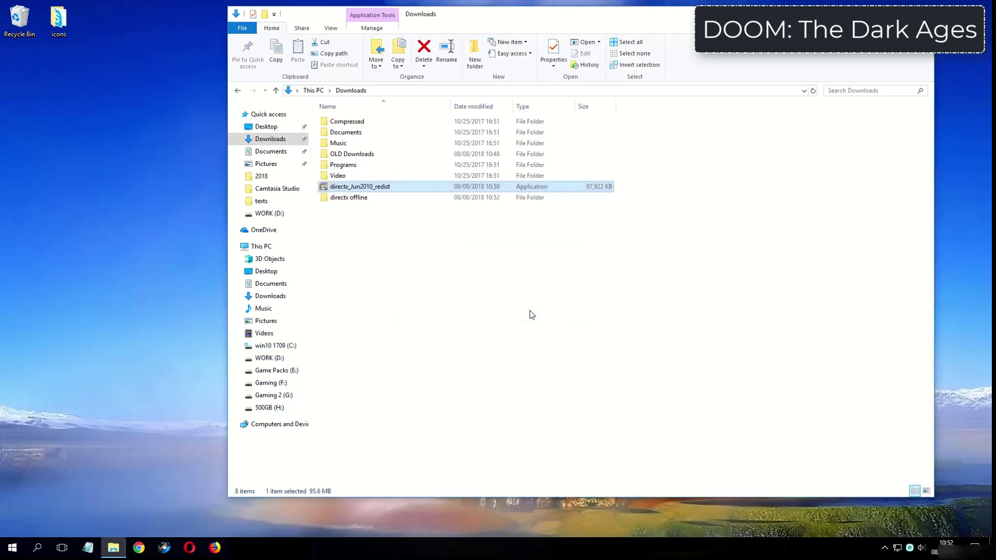
Open the "directx offline" folder and launch the DXSETUP application
{"action": "left_click", "coordinate": [366, 201]}
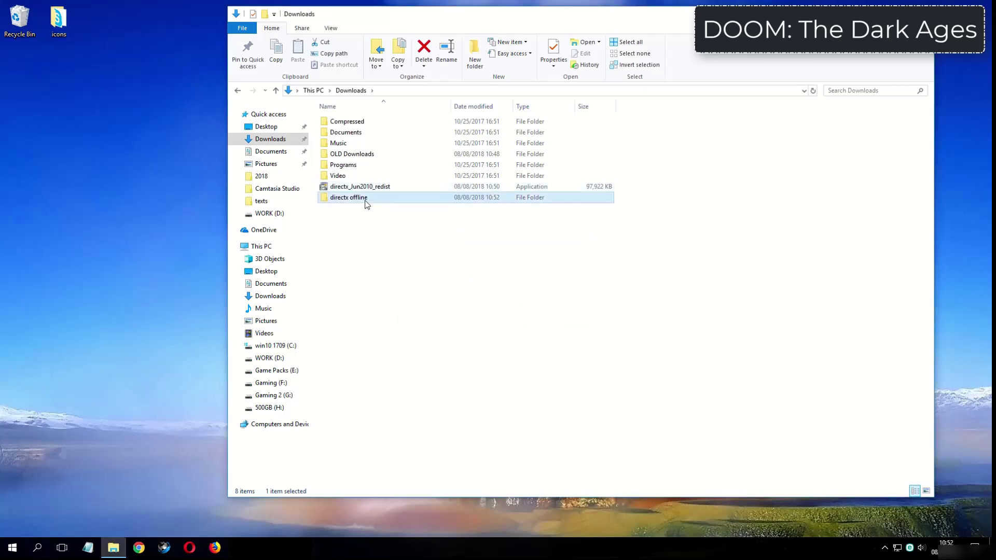
{"action": "double_click", "coordinate": [372, 198]}
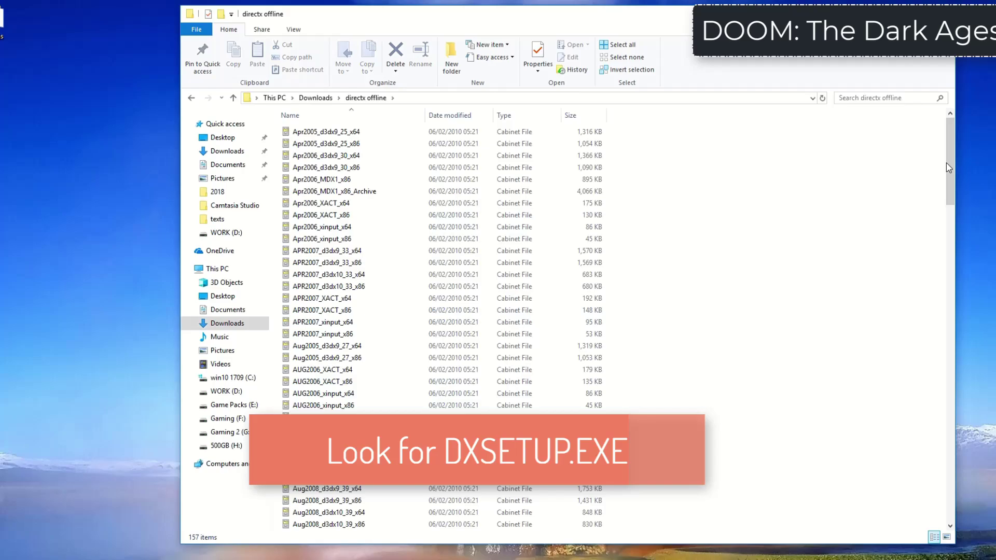
{"action": "scroll", "coordinate": [913, 164], "scroll_direction": "down", "scroll_amount": 9}
{"action": "scroll", "coordinate": [877, 207], "scroll_direction": "down", "scroll_amount": 8}
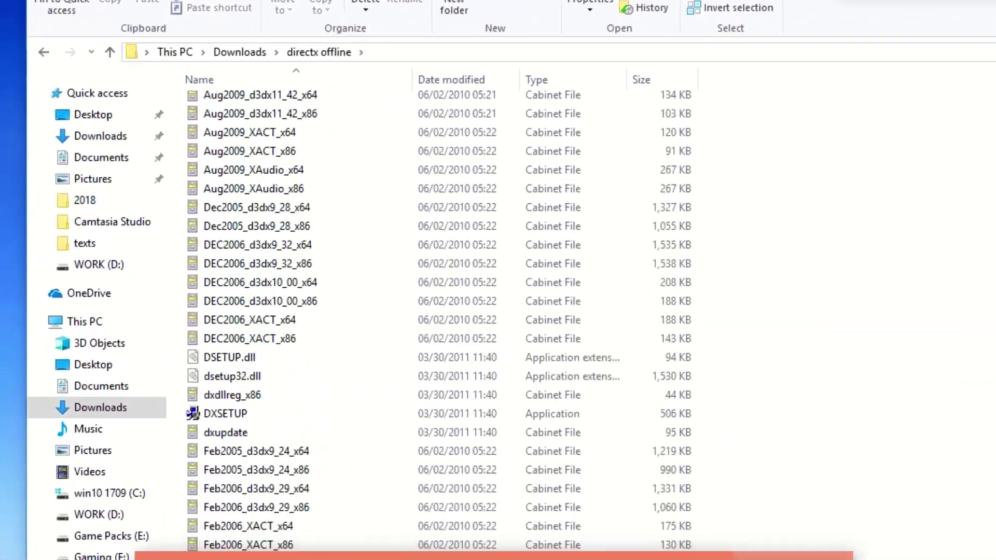
{"action": "left_click", "coordinate": [270, 399]}
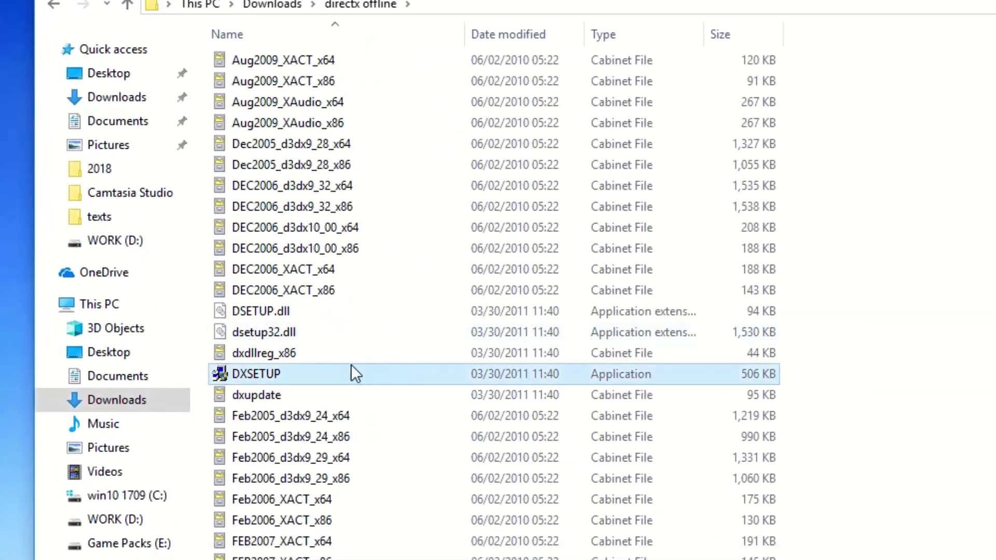
{"action": "double_click", "coordinate": [352, 373]}
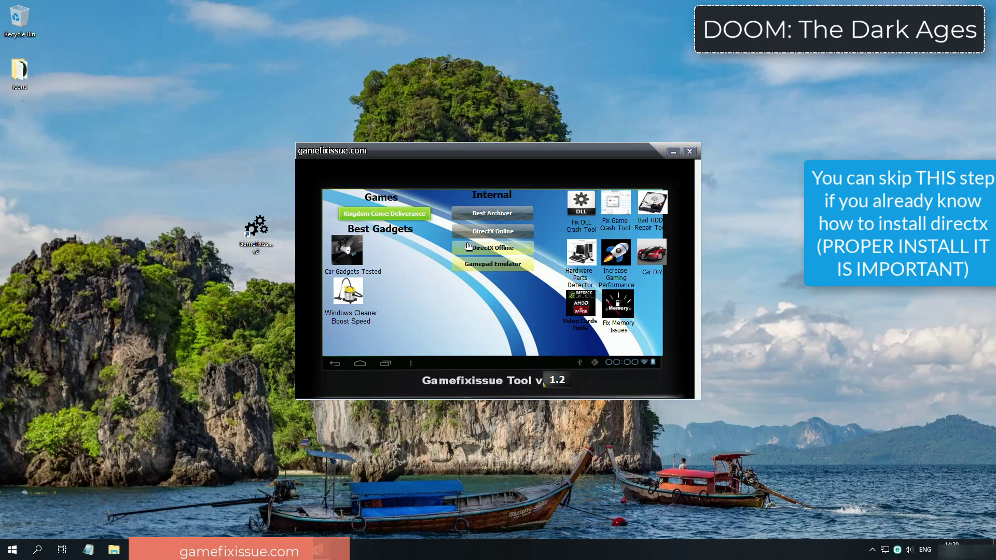
In Gamefixissue Tool, run the DirectX Offline installer through to completion with its agreement accepted, and close the tool
{"action": "left_click", "coordinate": [500, 250]}
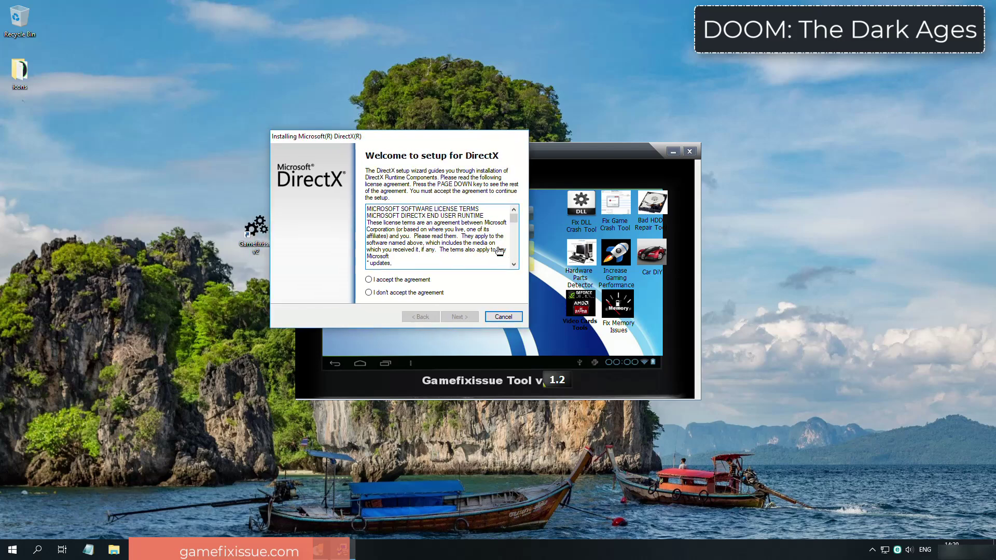
{"action": "key", "text": "alt+a"}
{"action": "key", "text": "Return"}
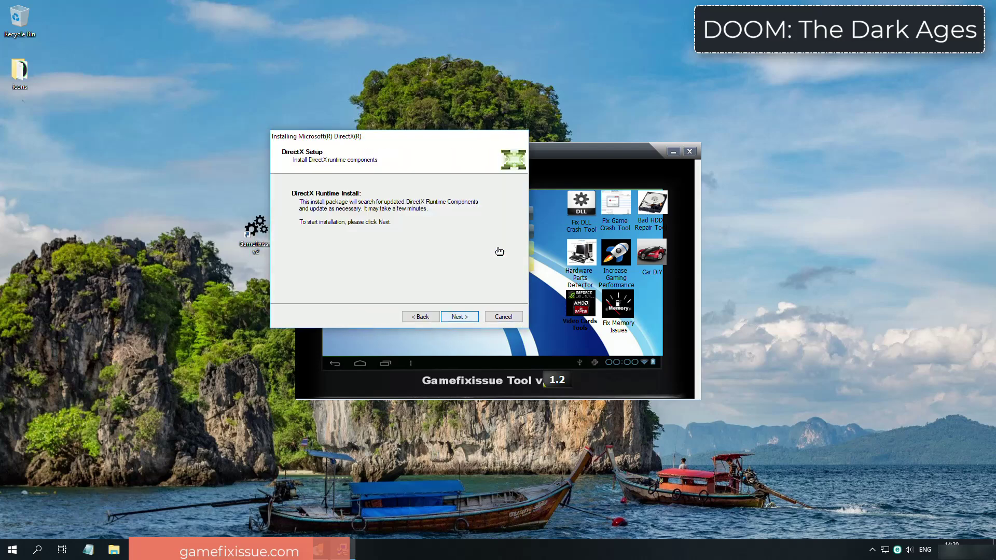
{"action": "key", "text": "Return"}
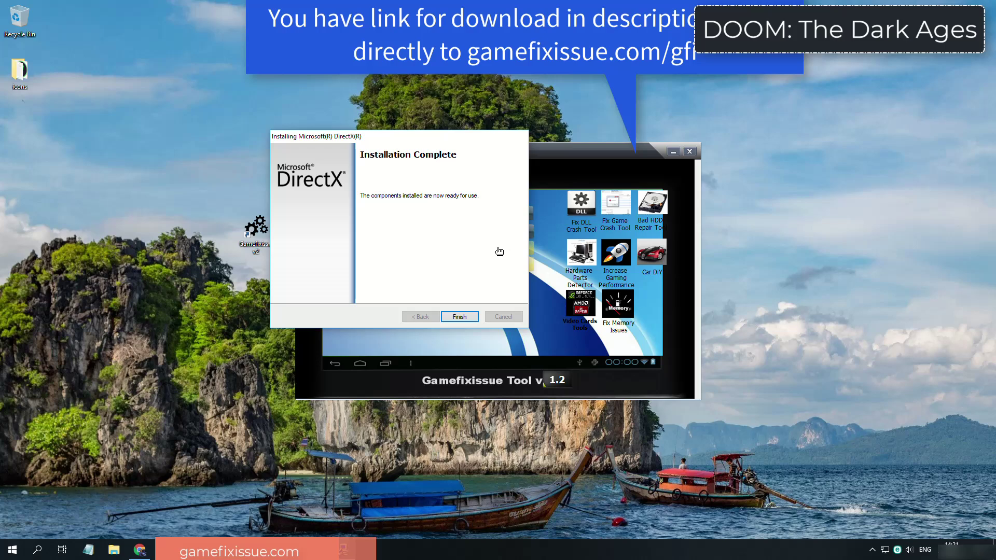
{"action": "left_click", "coordinate": [459, 317]}
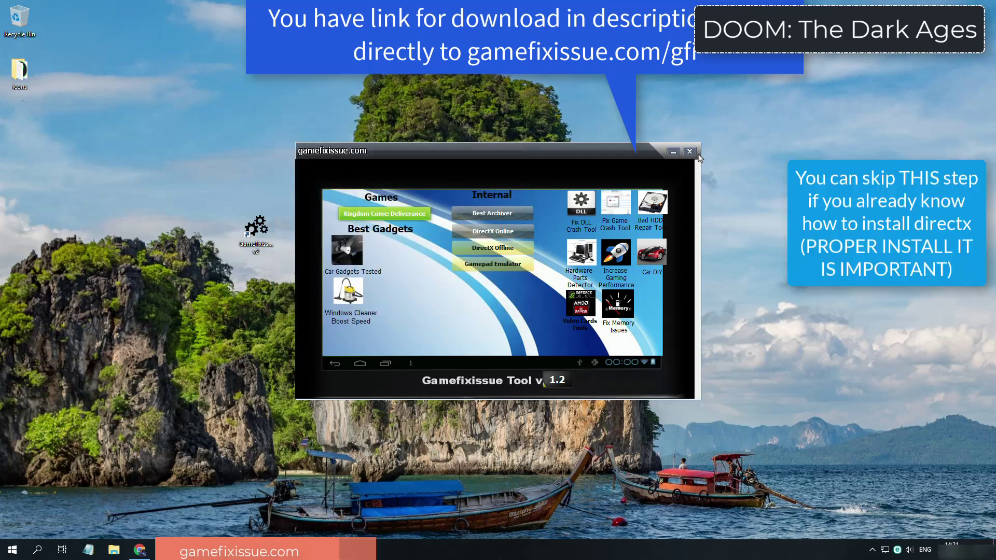
{"action": "left_click", "coordinate": [689, 152]}
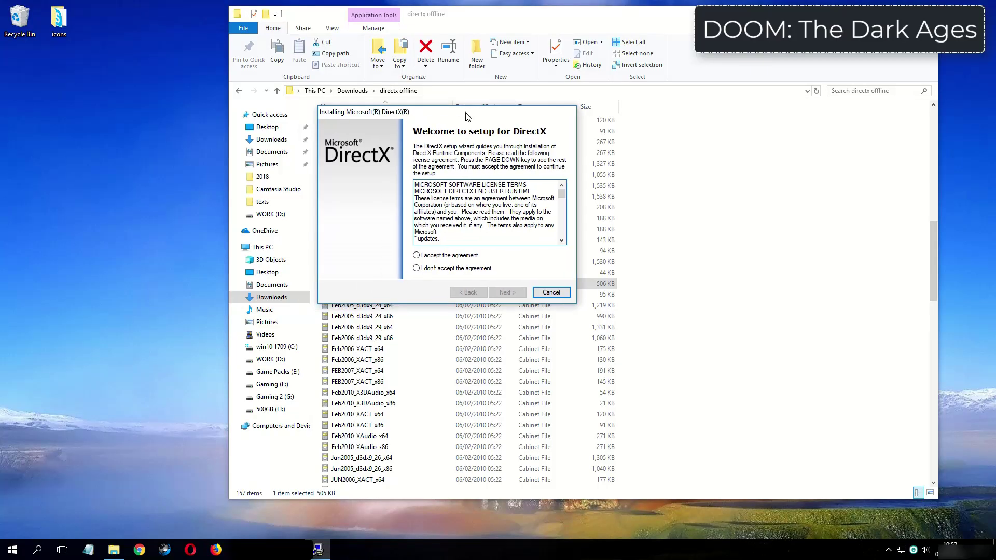
Accept the agreement in the DirectX setup started from the extracted files, install the runtime components and finish the wizard
{"action": "left_click_drag", "start_coordinate": [465, 114], "coordinate": [475, 123]}
{"action": "left_click", "coordinate": [461, 264]}
{"action": "left_click", "coordinate": [516, 302]}
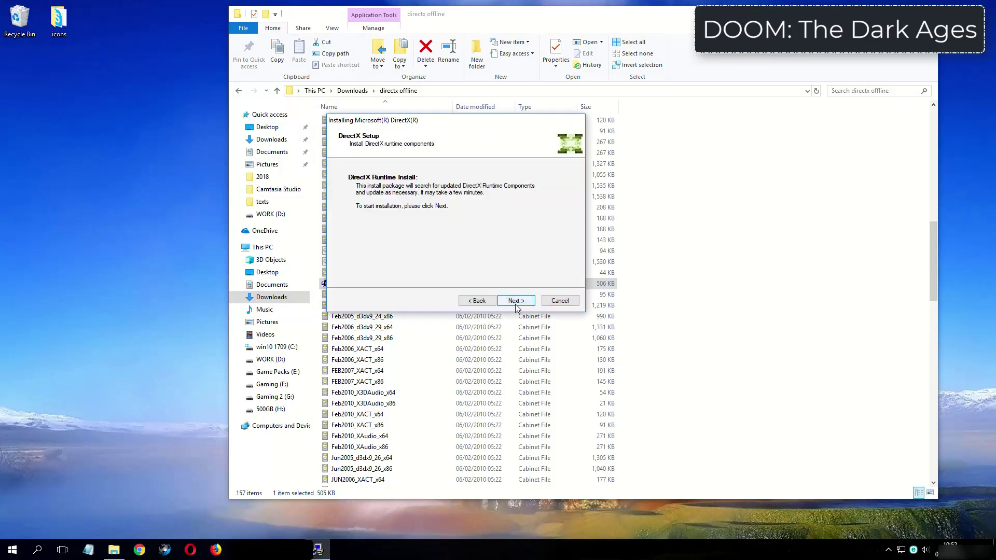
{"action": "left_click", "coordinate": [516, 301]}
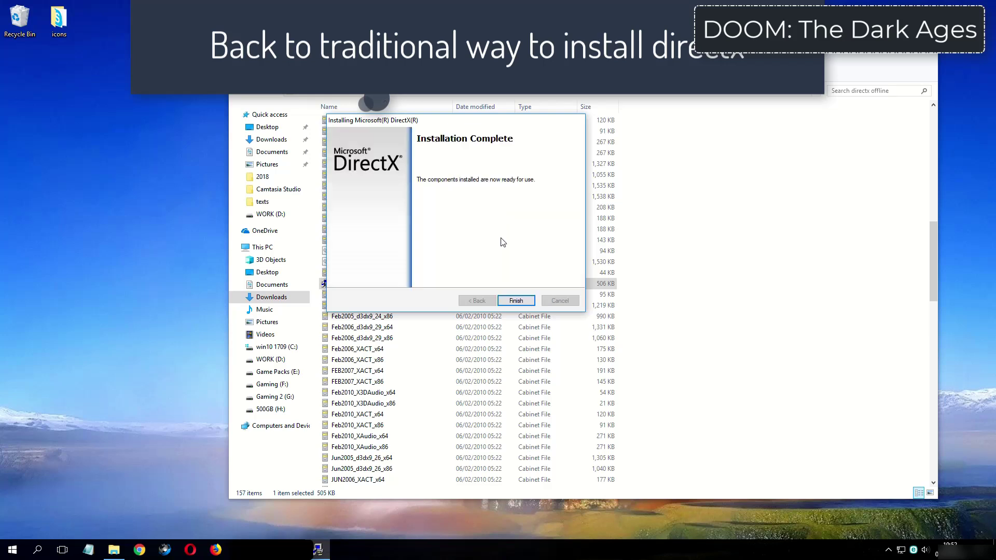
{"action": "left_click", "coordinate": [514, 303]}
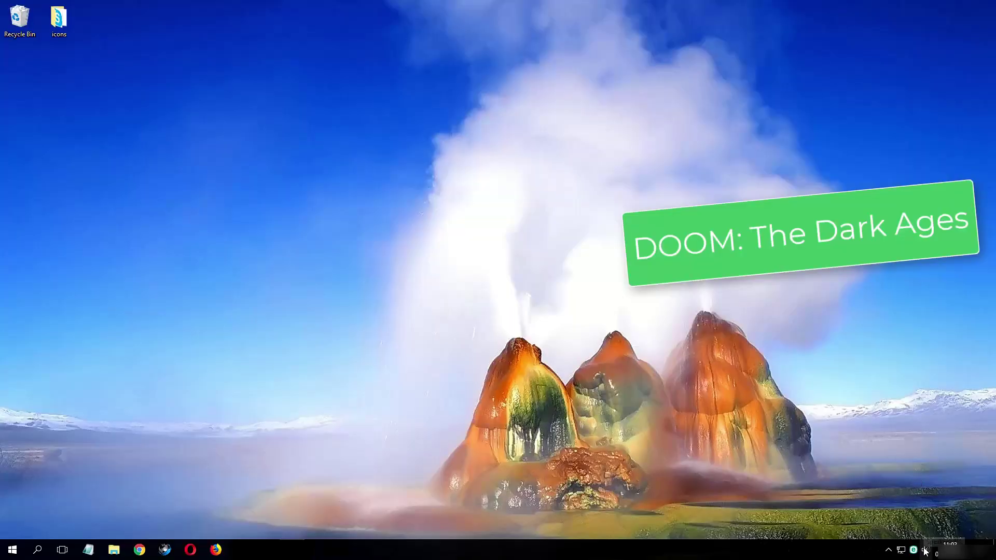
Open the Windows playback devices and move the Sound window closer to the middle of the desktop
{"action": "right_click", "coordinate": [925, 552]}
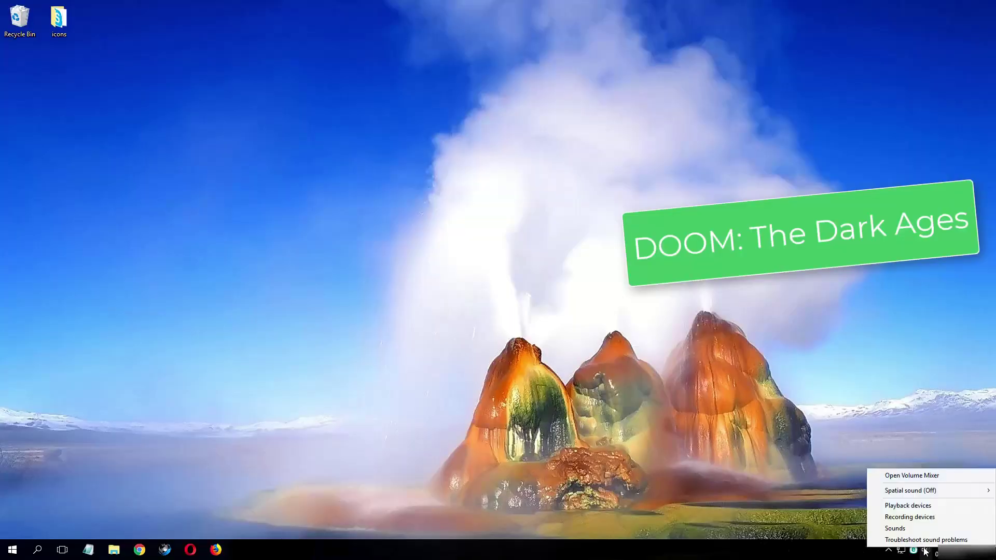
{"action": "left_click", "coordinate": [909, 506]}
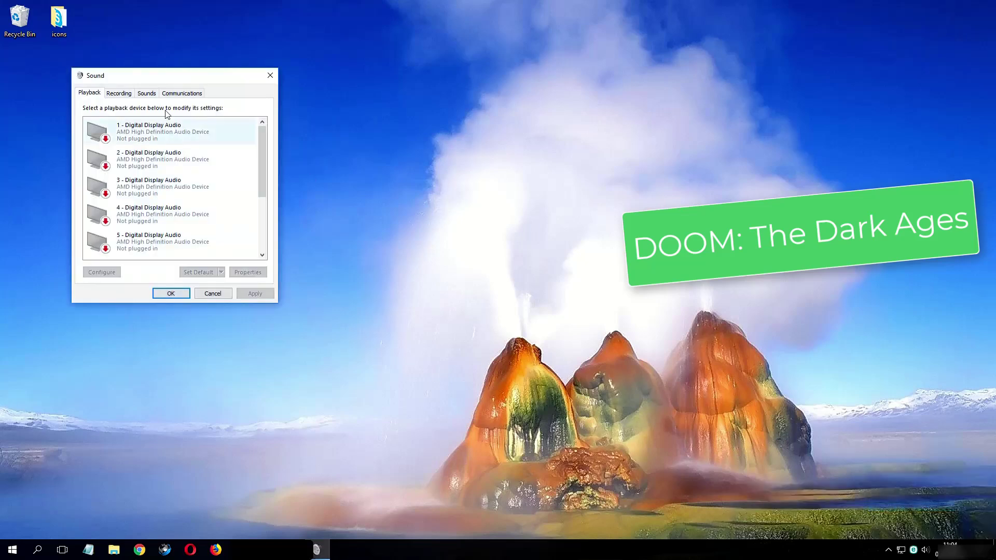
{"action": "left_click_drag", "start_coordinate": [166, 78], "coordinate": [398, 122]}
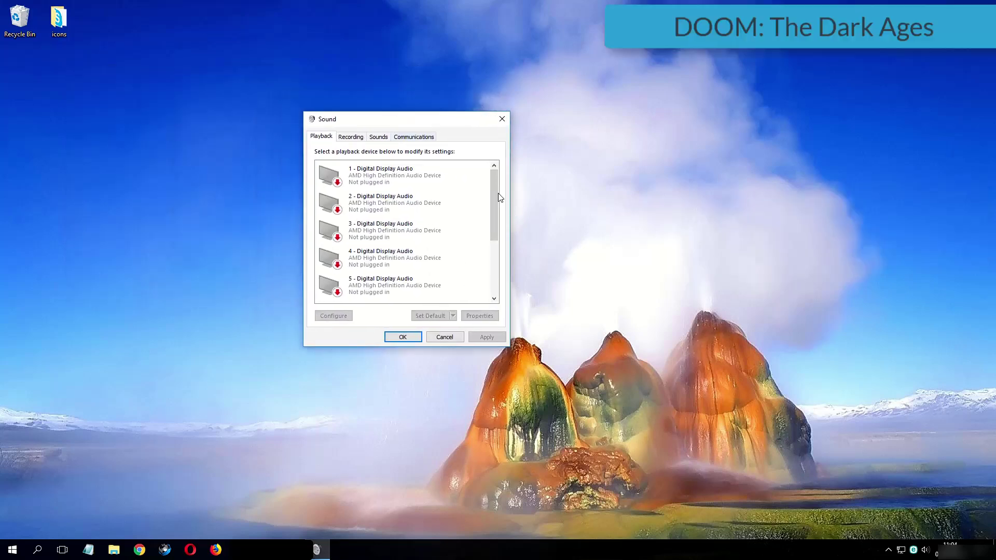
Open the advanced properties of the Speakers playback device and choose 24 bit, 192000 Hz (Studio Quality) as the default format
{"action": "left_click_drag", "start_coordinate": [499, 195], "coordinate": [507, 278]}
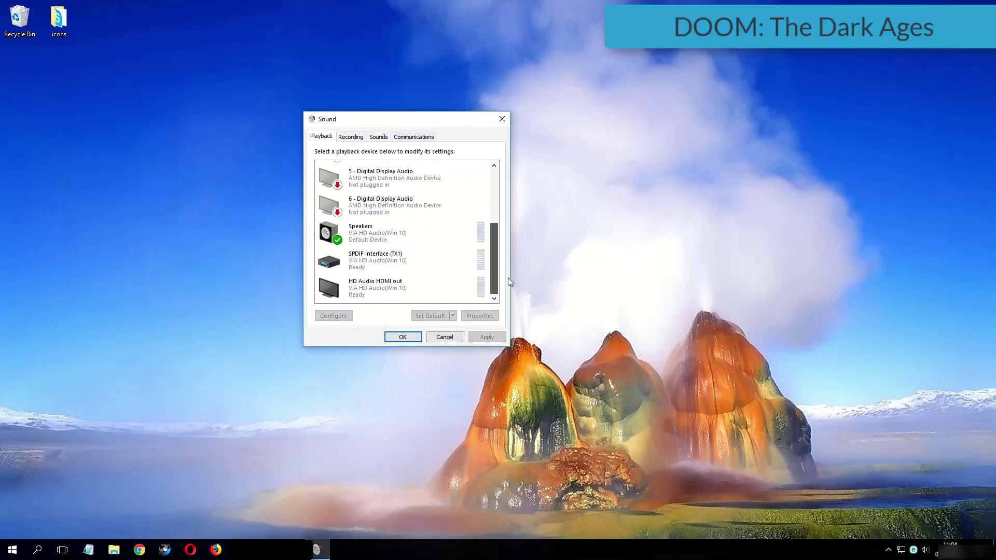
{"action": "left_click", "coordinate": [339, 243]}
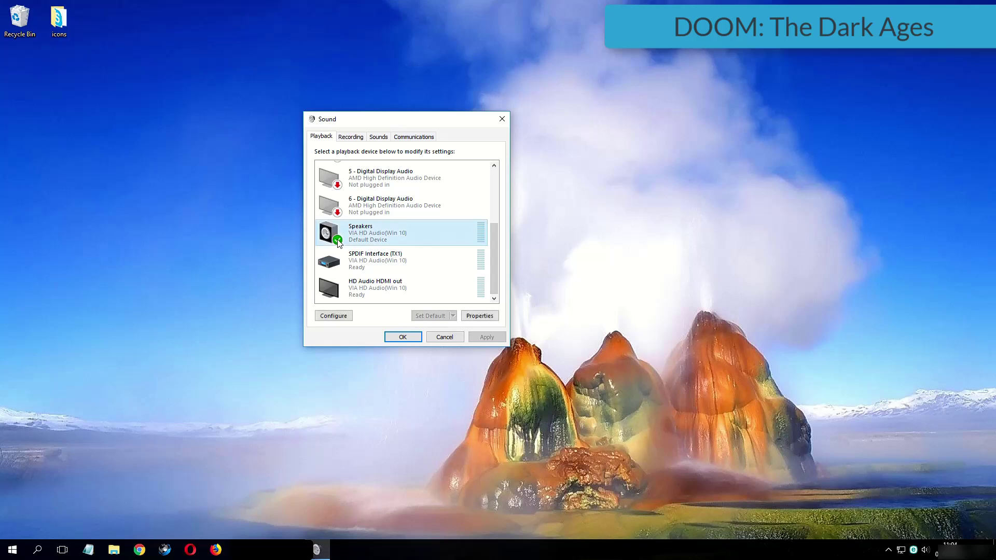
{"action": "left_click", "coordinate": [480, 317]}
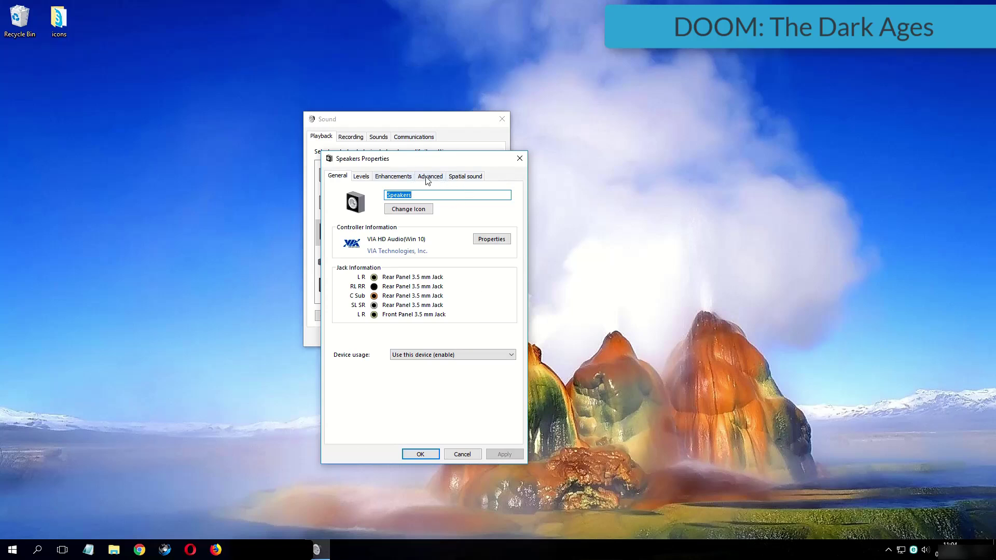
{"action": "left_click", "coordinate": [427, 179]}
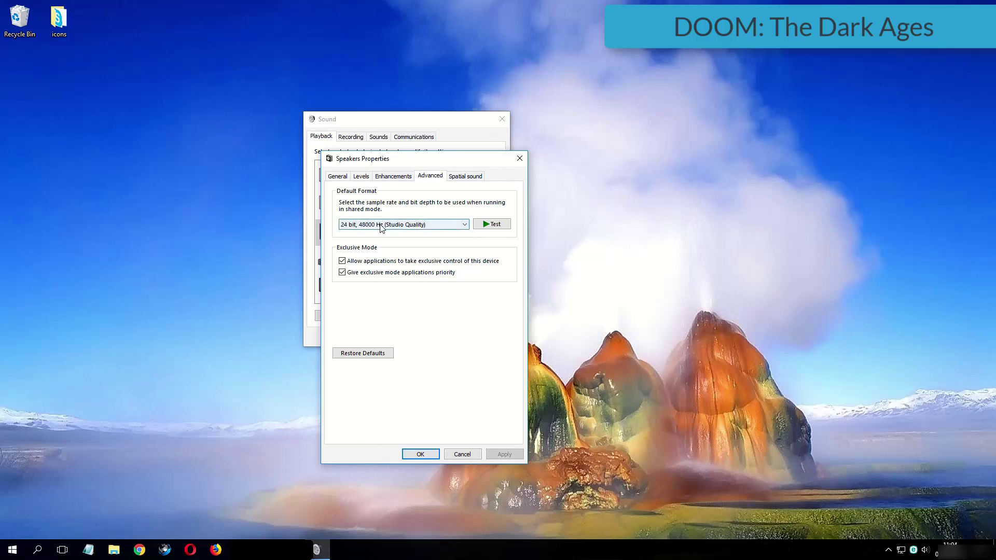
{"action": "left_click", "coordinate": [406, 227]}
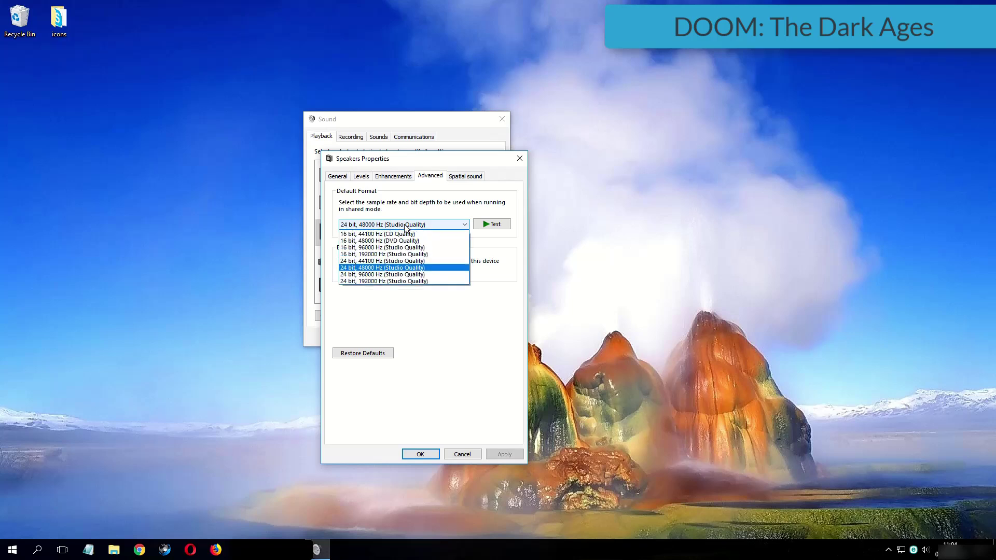
{"action": "left_click", "coordinate": [378, 281]}
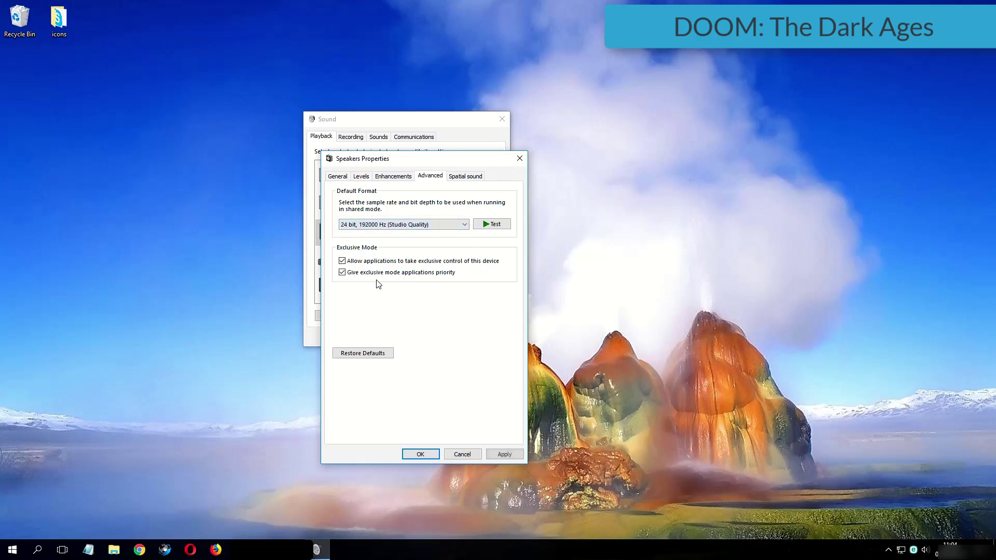
Set the Speakers' default format to 16 bit, 44100 Hz (CD Quality), apply it despite the device being in use, and close the sound settings
{"action": "left_click", "coordinate": [445, 224]}
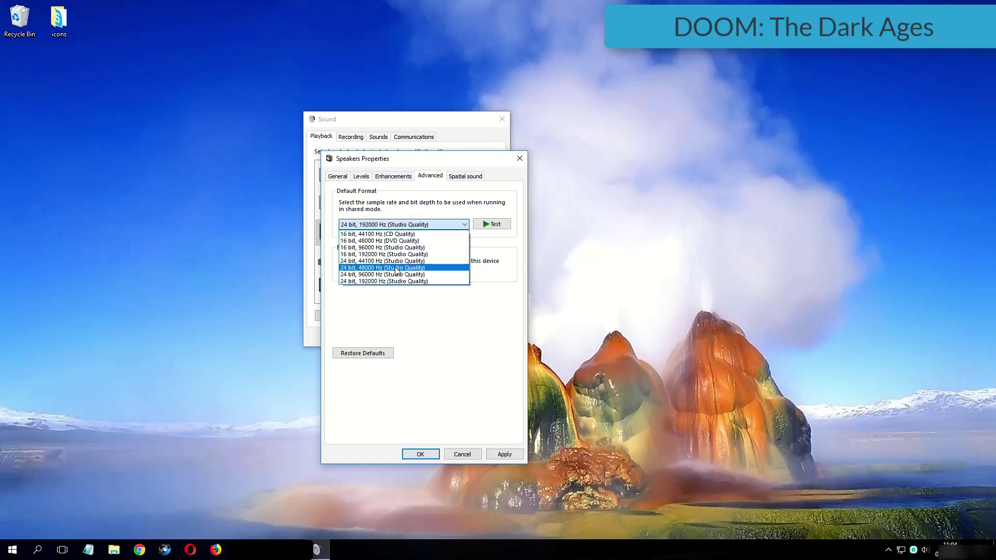
{"action": "left_click", "coordinate": [394, 234]}
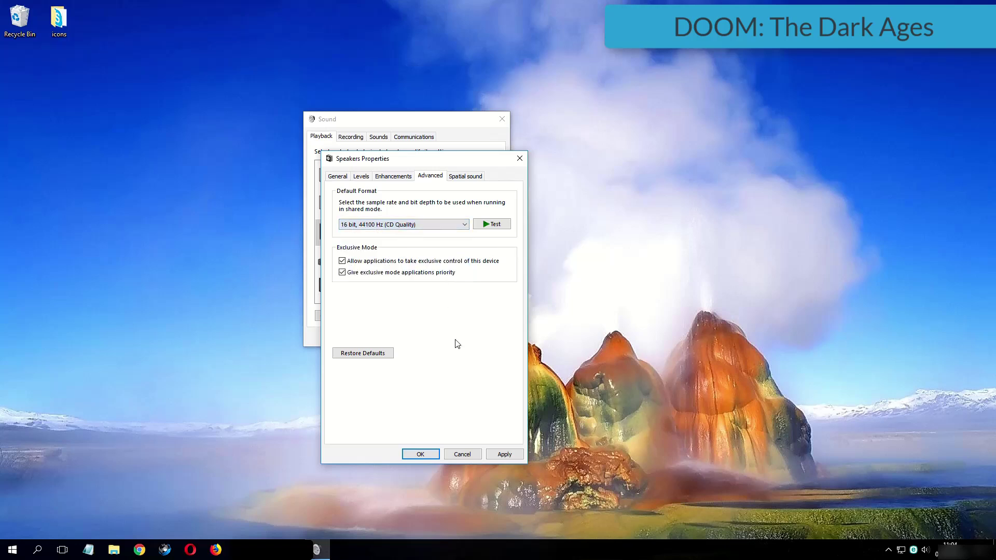
{"action": "left_click", "coordinate": [505, 454]}
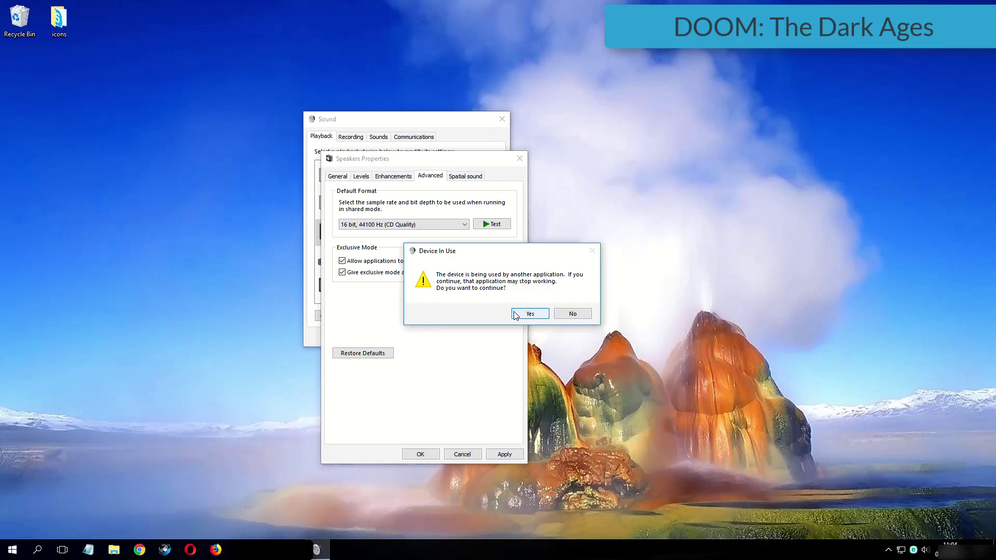
{"action": "left_click", "coordinate": [530, 315]}
{"action": "left_click", "coordinate": [420, 455]}
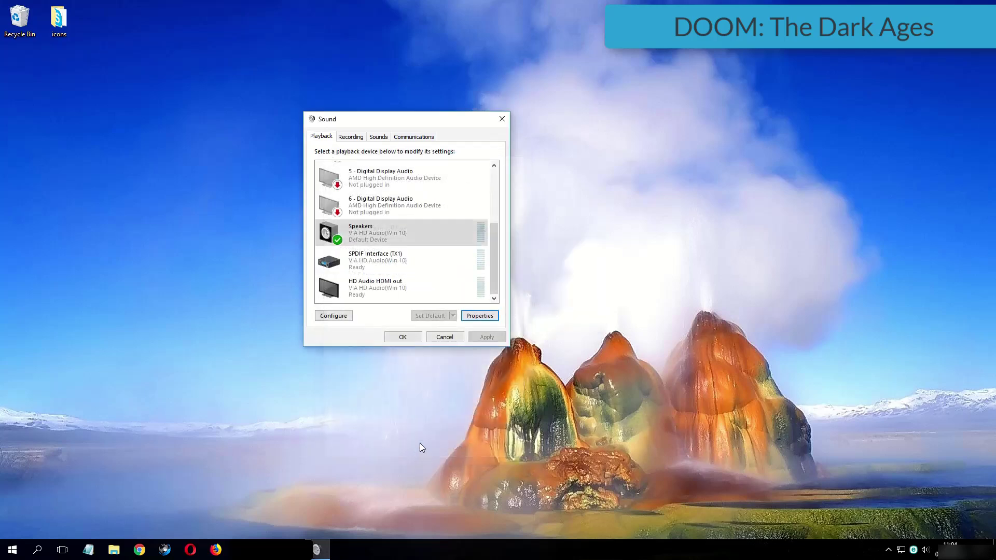
{"action": "left_click", "coordinate": [403, 338]}
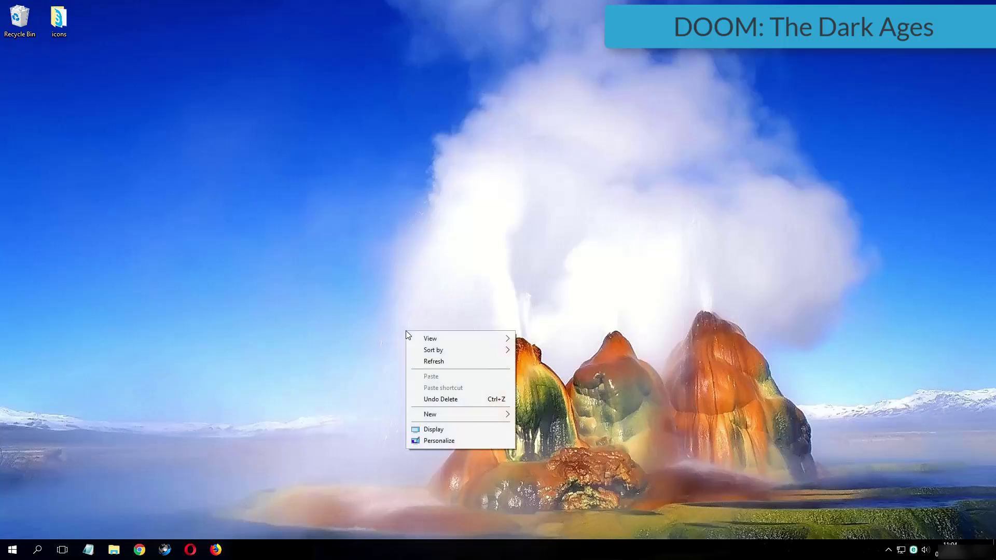
{"action": "left_click", "coordinate": [418, 362]}
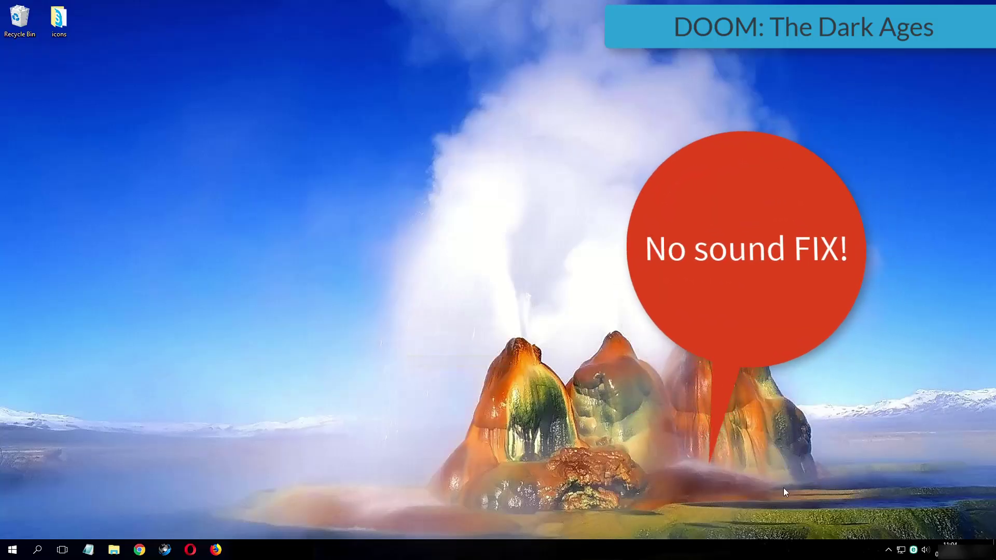
Reopen the Windows playback devices, move the Sound window towards the middle of the desktop, and open the Speakers' properties
{"action": "right_click", "coordinate": [926, 550]}
{"action": "left_click", "coordinate": [908, 507]}
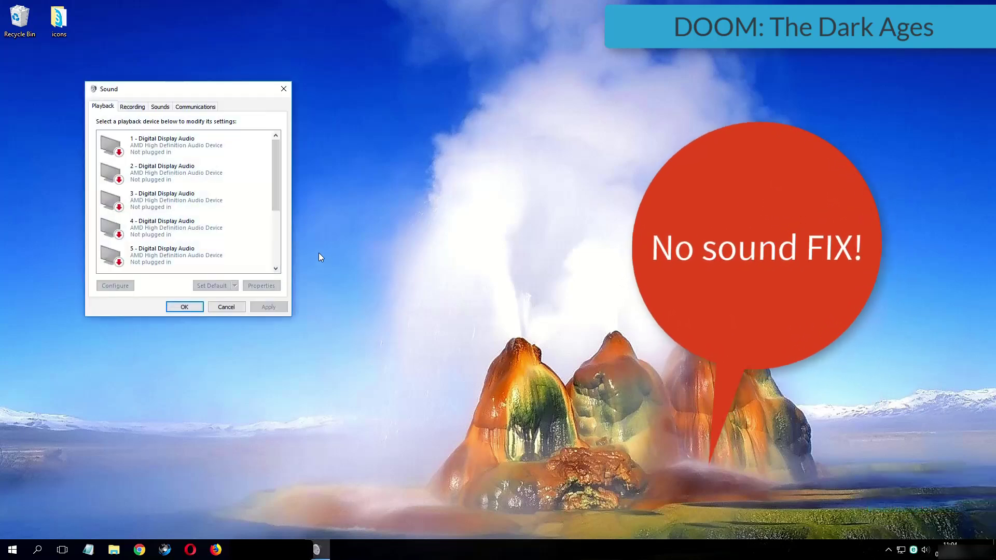
{"action": "left_click_drag", "start_coordinate": [156, 86], "coordinate": [277, 113]}
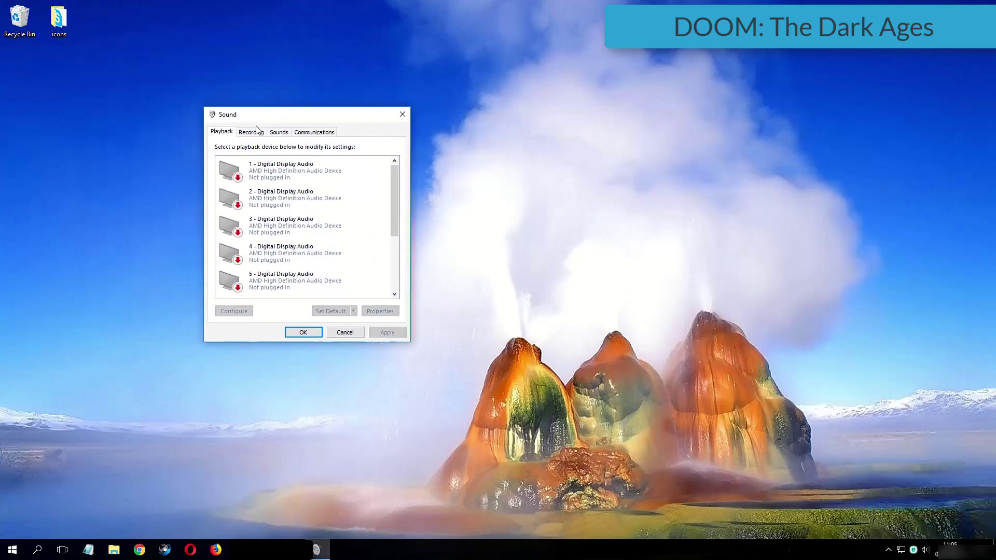
{"action": "scroll", "coordinate": [367, 222], "scroll_direction": "down", "scroll_amount": 2}
{"action": "scroll", "coordinate": [355, 230], "scroll_direction": "down", "scroll_amount": 1}
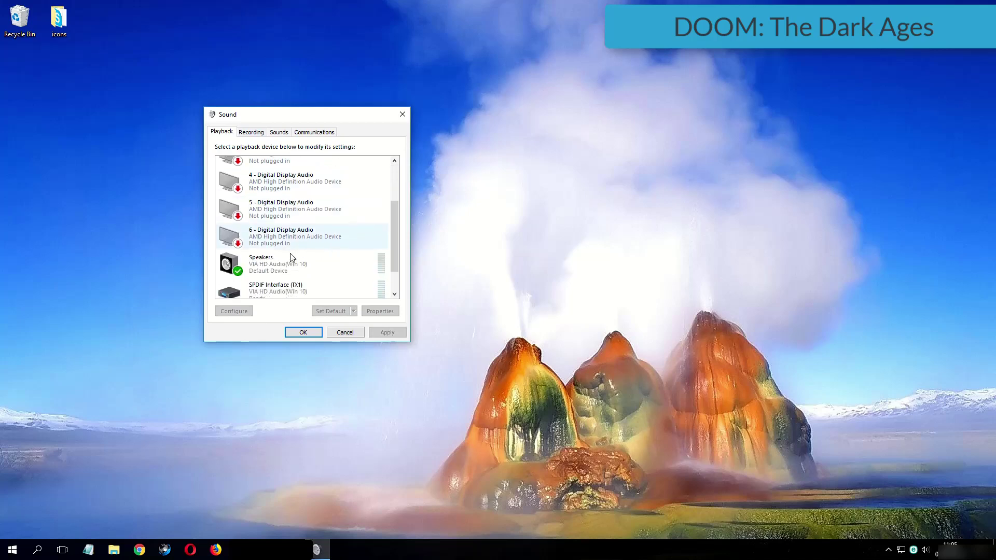
{"action": "left_click", "coordinate": [283, 264]}
{"action": "double_click", "coordinate": [275, 266]}
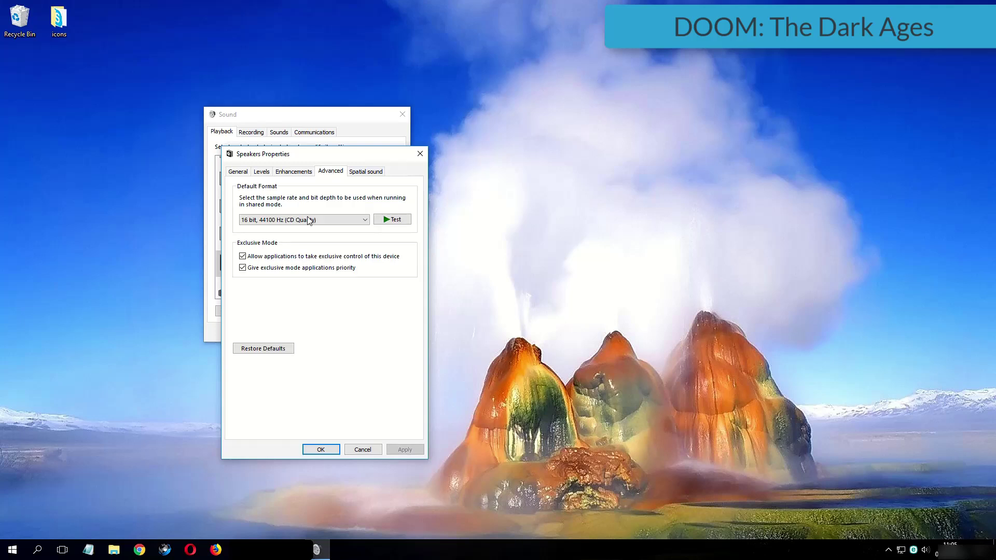
Set the Speakers' default format to 24 bit, 192000 Hz (Studio Quality), apply it and close the sound settings
{"action": "left_click", "coordinate": [312, 221]}
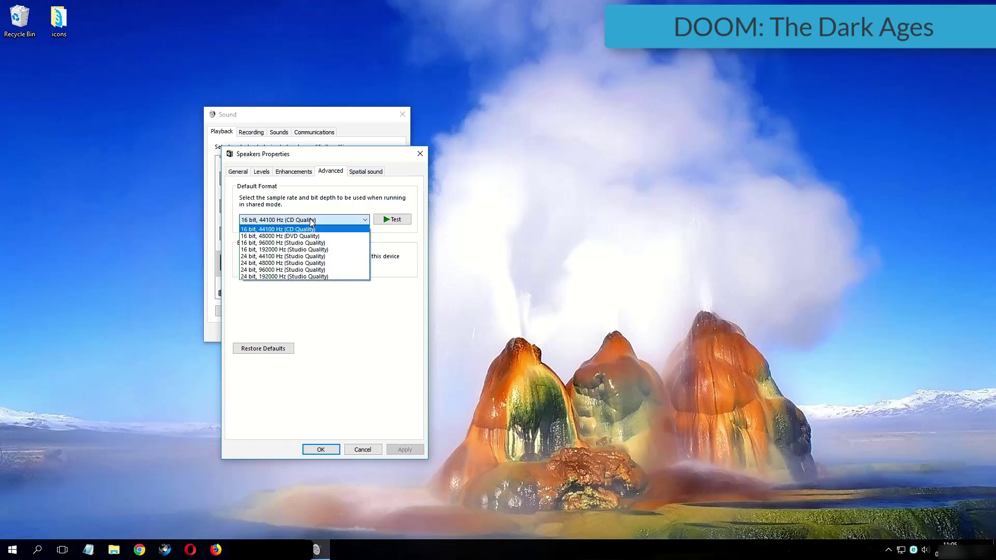
{"action": "left_click", "coordinate": [322, 276]}
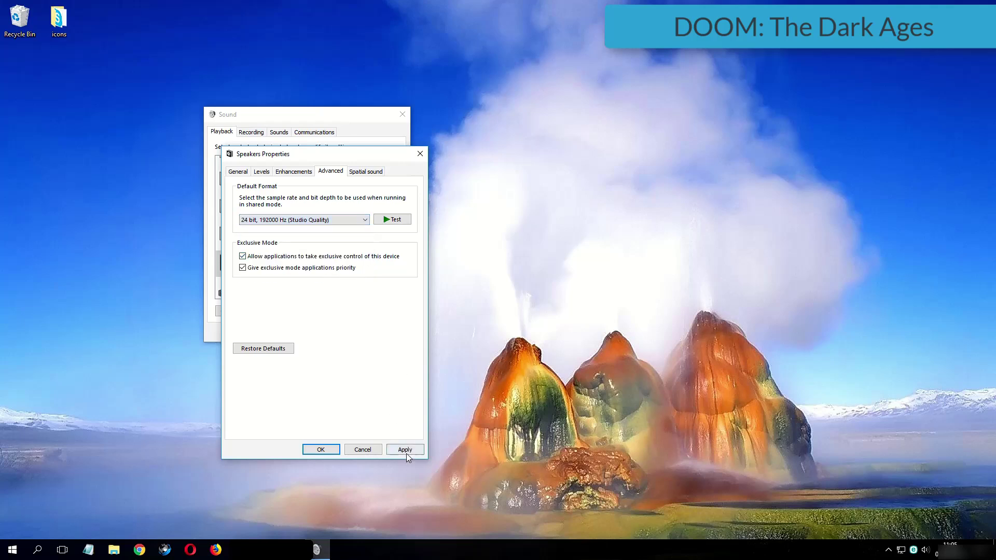
{"action": "left_click", "coordinate": [405, 451]}
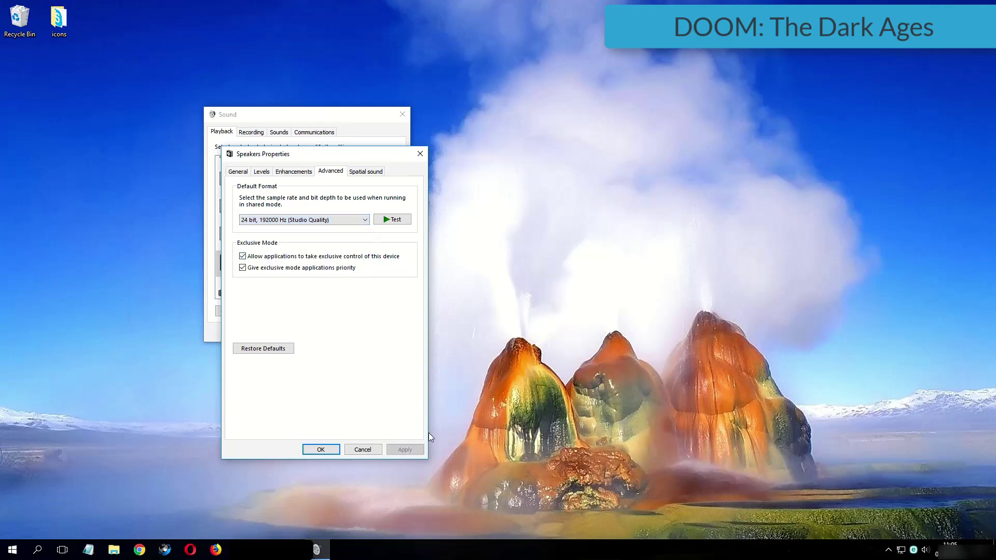
{"action": "left_click", "coordinate": [319, 447]}
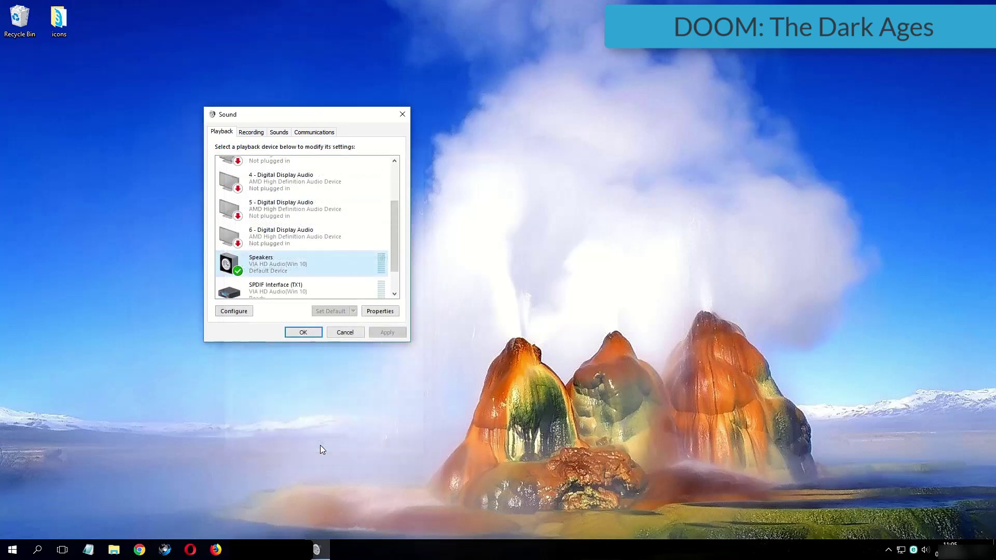
{"action": "left_click", "coordinate": [303, 333]}
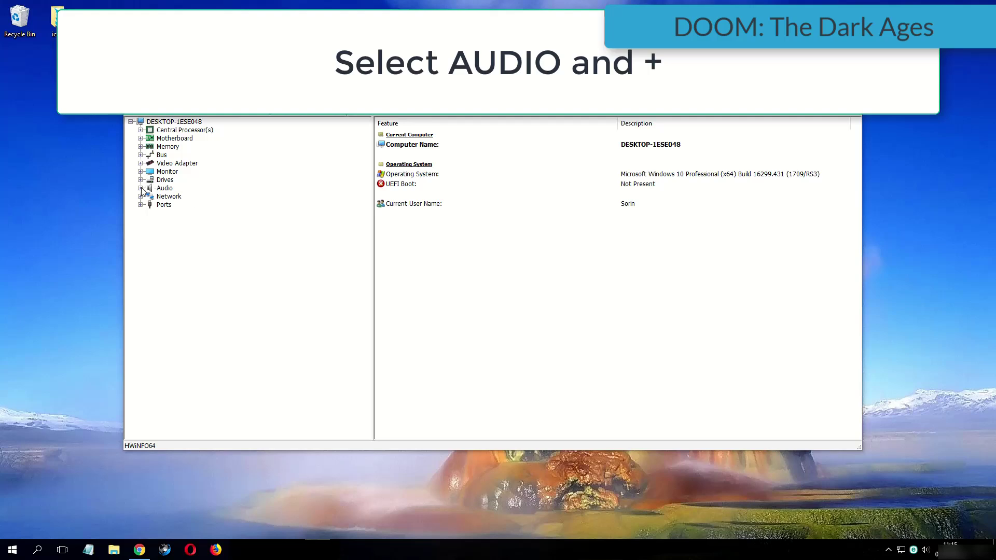
In HWiNFO64, expand the Audio category and show the details of the first audio controller
{"action": "left_click", "coordinate": [161, 189]}
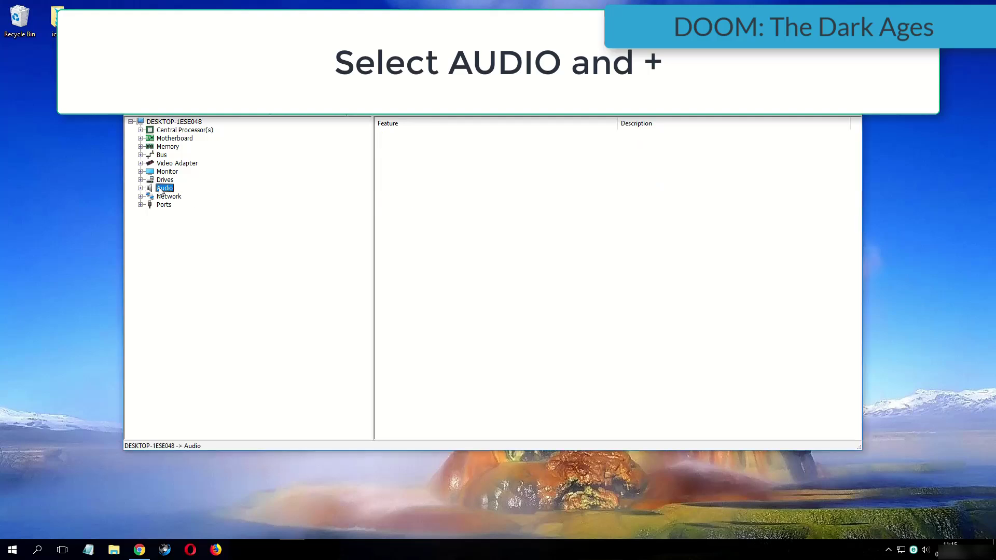
{"action": "left_click", "coordinate": [140, 188]}
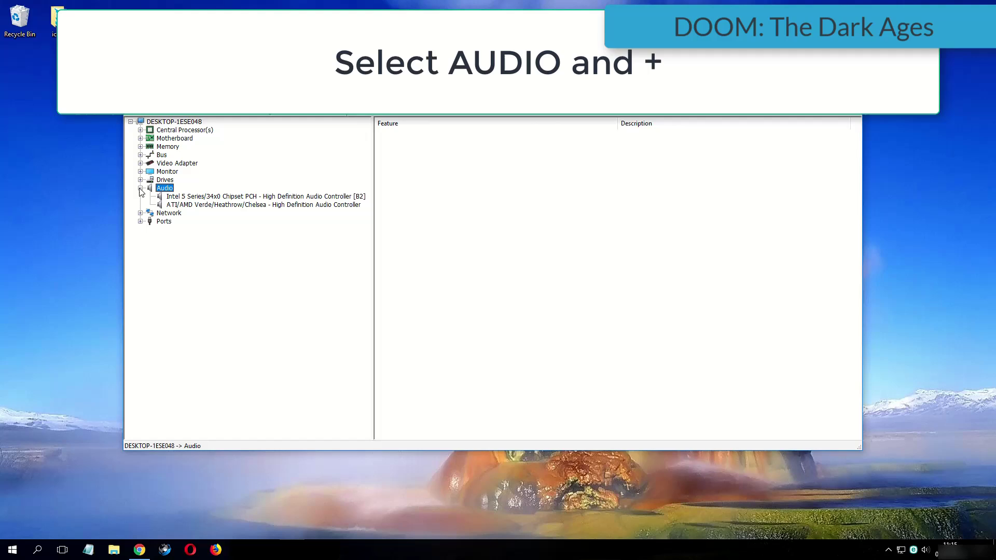
{"action": "left_click", "coordinate": [169, 198]}
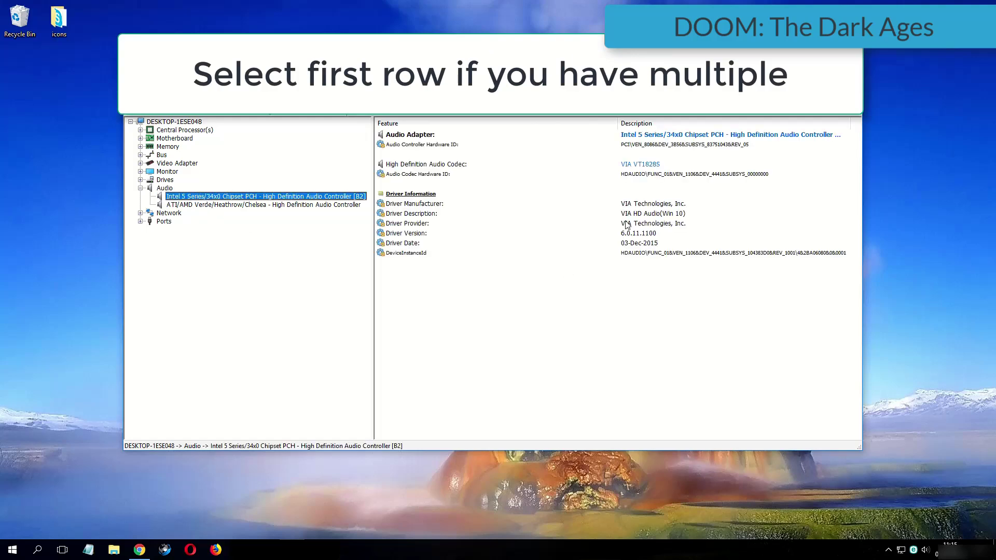
Examine the High Definition Audio Codec entry and its product and driver download options, then dismiss them
{"action": "left_click", "coordinate": [618, 164]}
{"action": "left_click", "coordinate": [663, 167]}
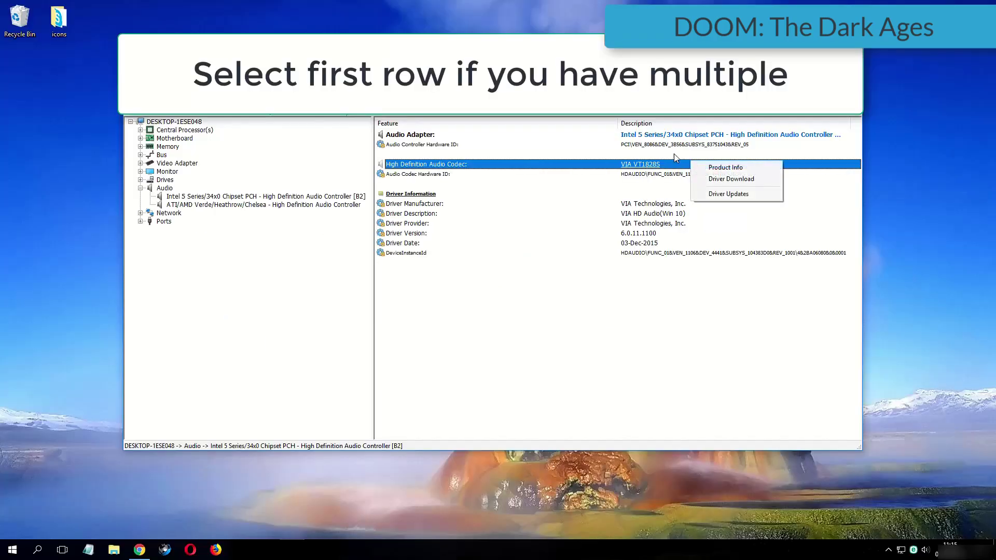
{"action": "left_click", "coordinate": [674, 154]}
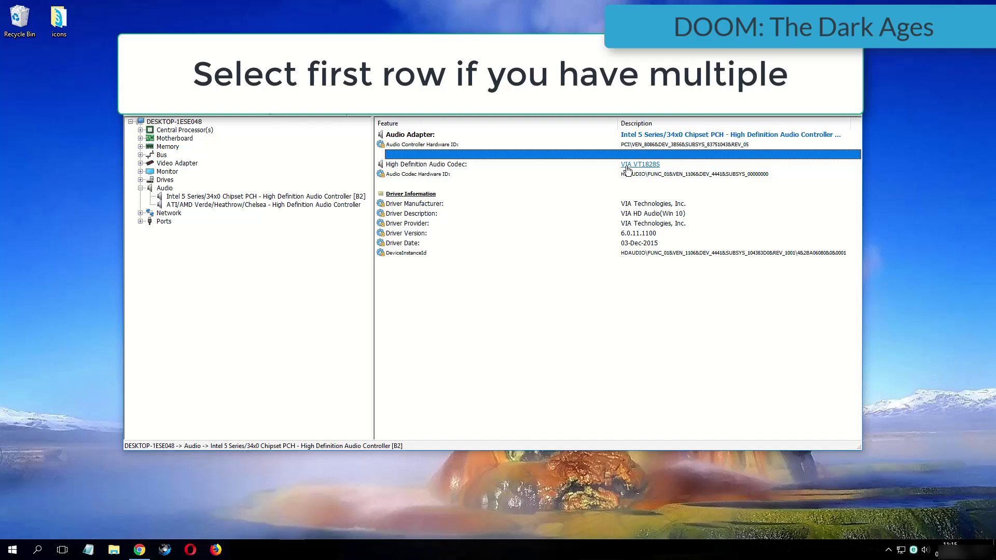
{"action": "right_click", "coordinate": [638, 165]}
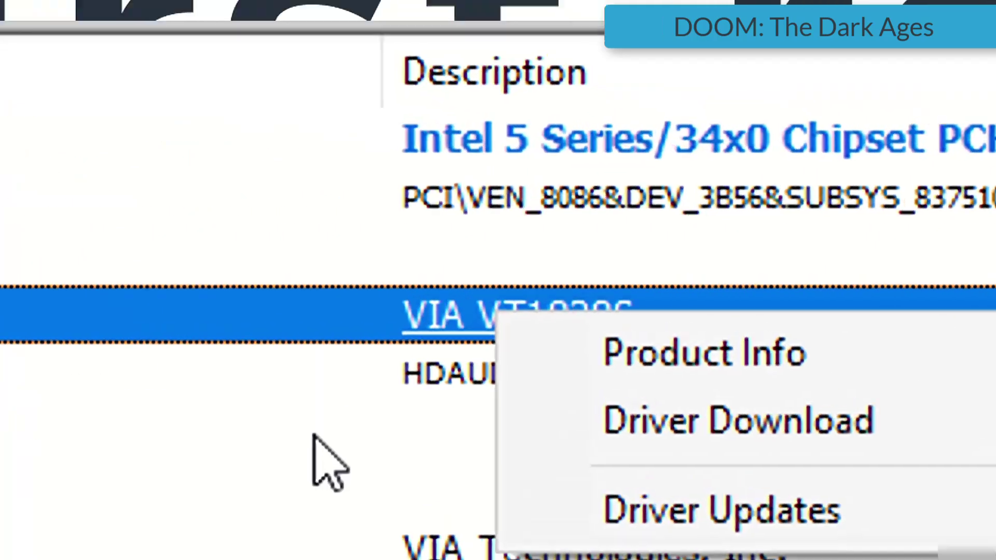
{"action": "left_click", "coordinate": [606, 185]}
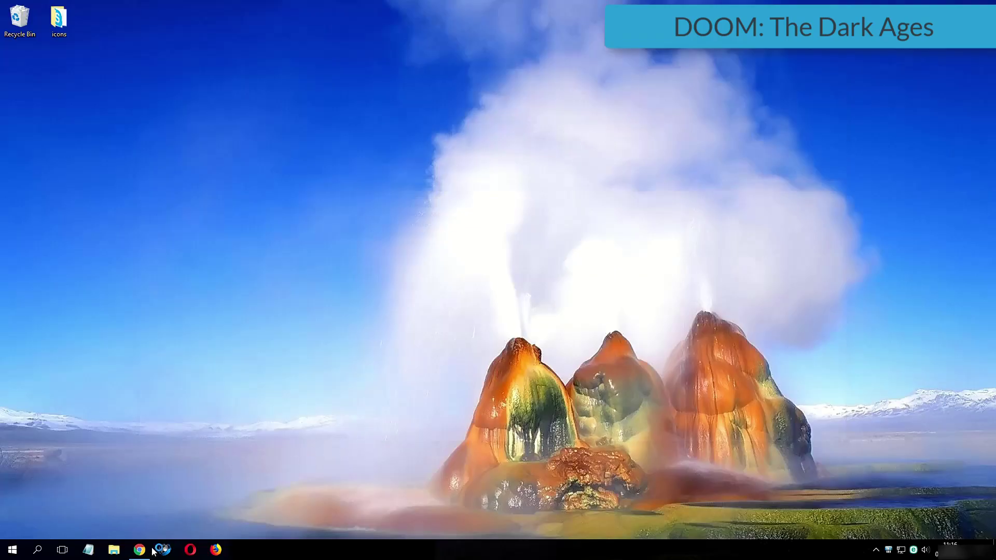
Switch to Chrome and read the gamefixissue.com sound card detector guide down to its audio driver download links
{"action": "left_click", "coordinate": [140, 551]}
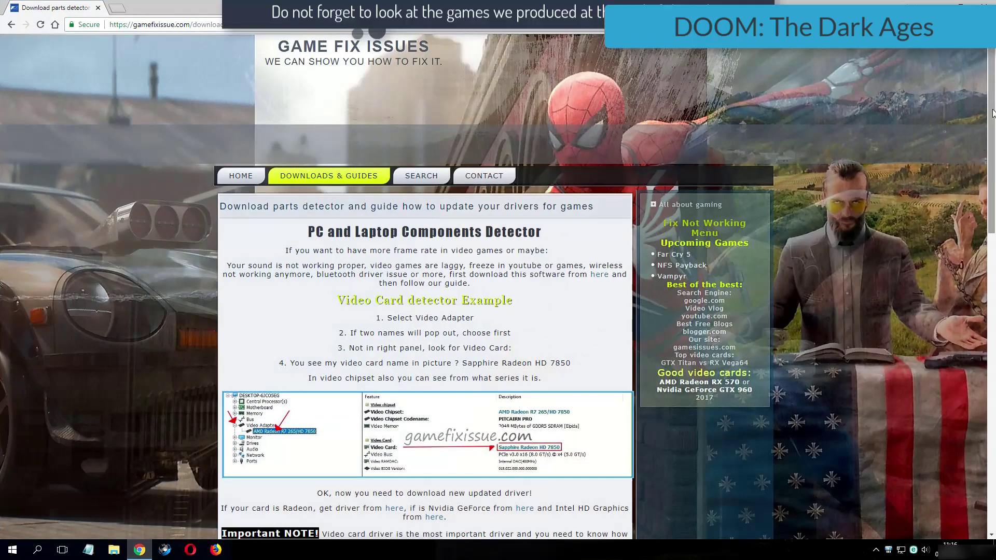
{"action": "left_click_drag", "start_coordinate": [994, 129], "coordinate": [992, 171]}
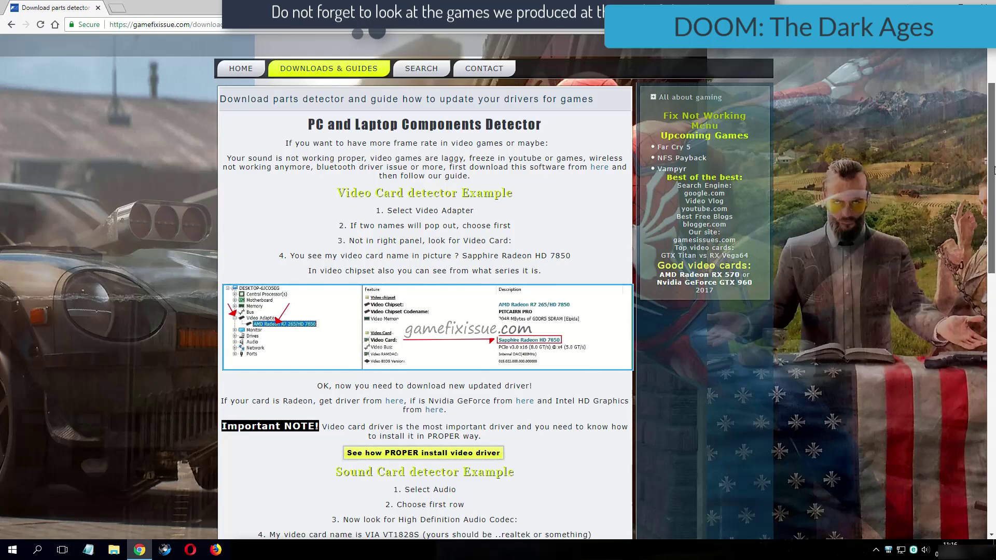
{"action": "left_click_drag", "start_coordinate": [992, 215], "coordinate": [993, 355]}
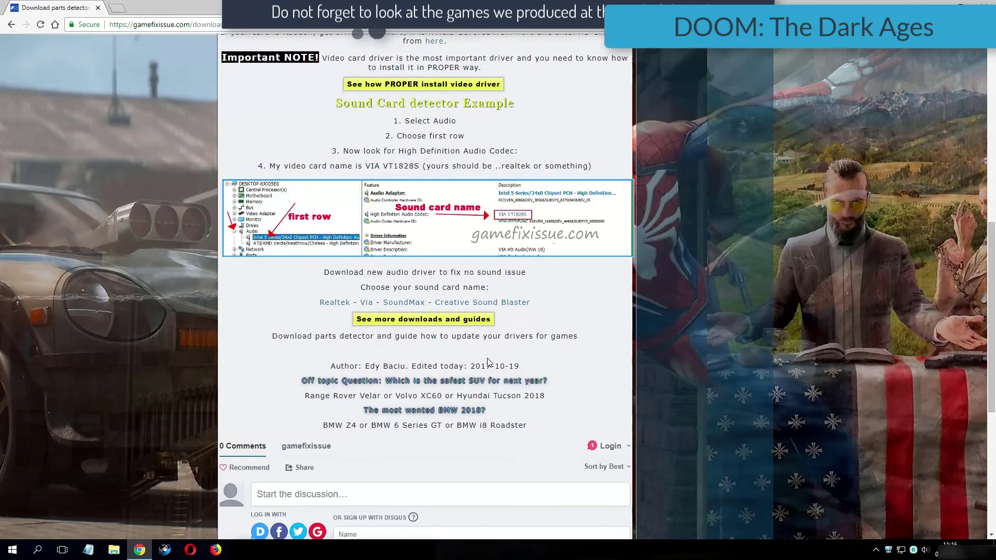
{"action": "scroll", "coordinate": [482, 353], "scroll_direction": "down", "scroll_amount": 7}
{"action": "scroll", "coordinate": [301, 444], "scroll_direction": "up", "scroll_amount": 8}
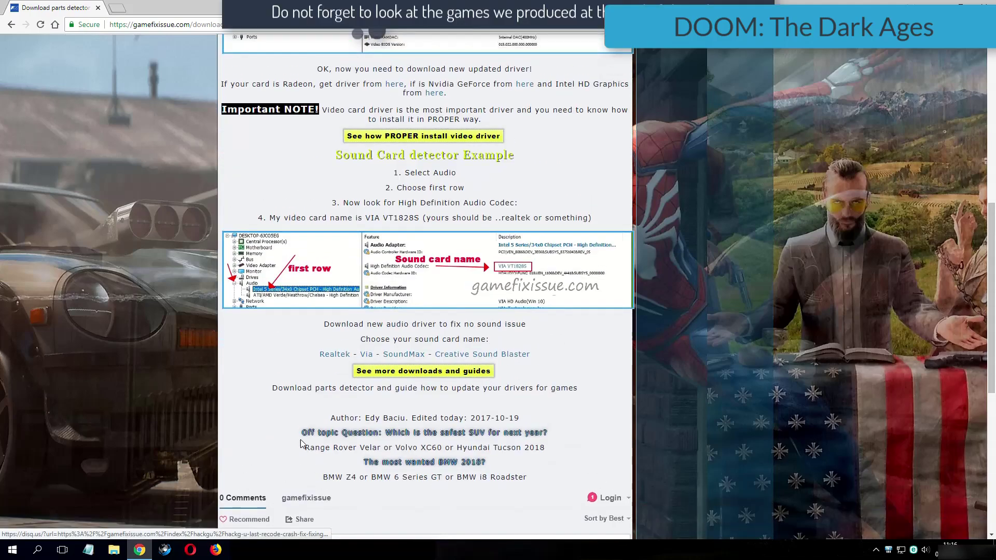
{"action": "scroll", "coordinate": [290, 439], "scroll_direction": "up", "scroll_amount": 1}
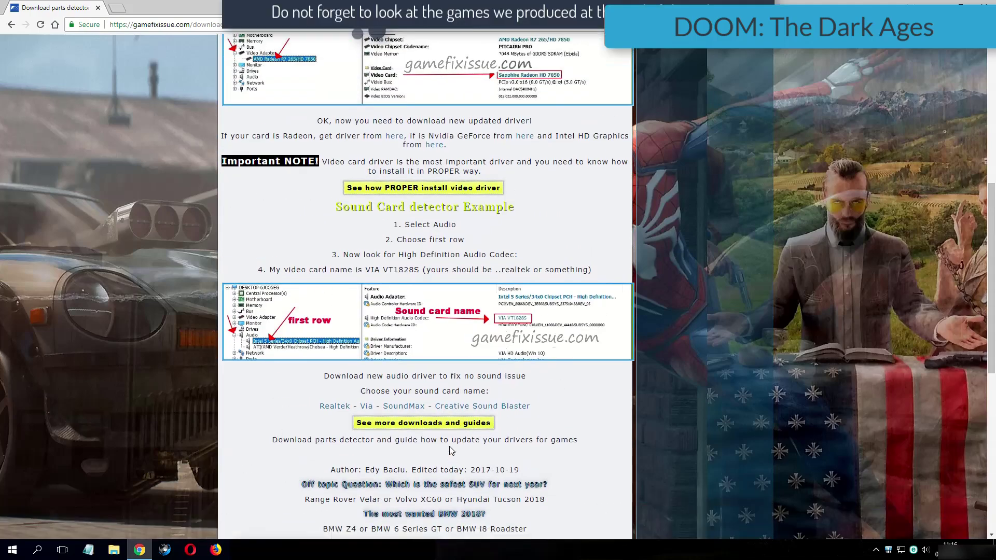
{"action": "scroll", "coordinate": [452, 450], "scroll_direction": "up", "scroll_amount": 1}
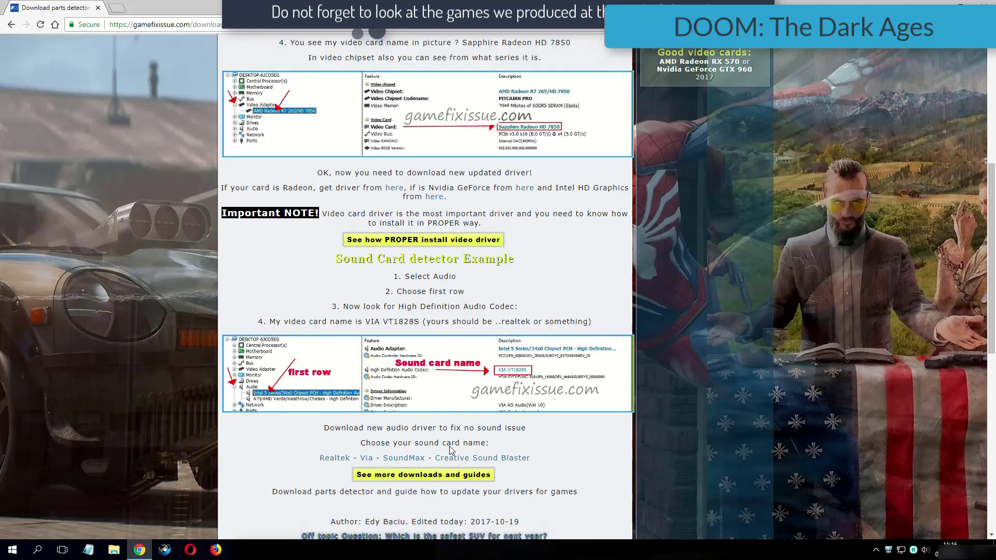